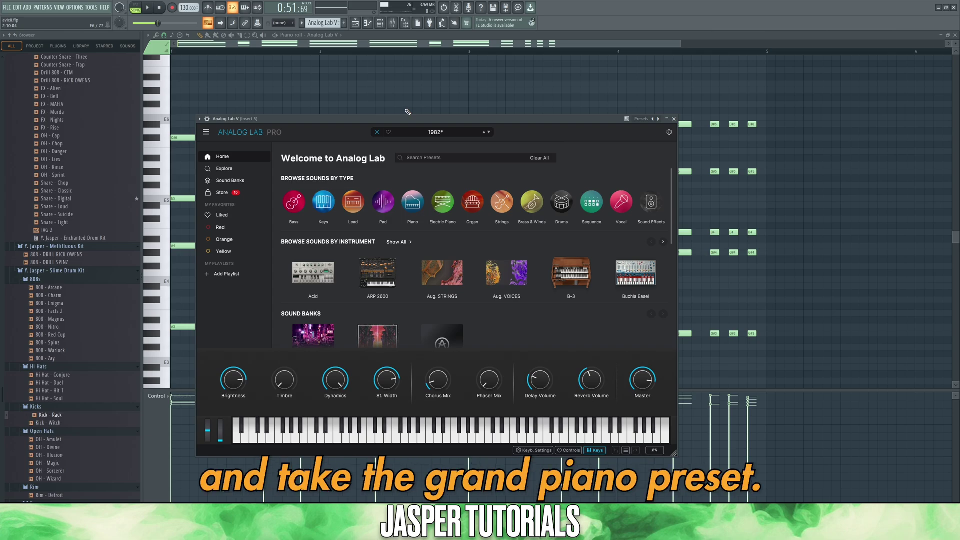
Close the Analog Lab V plugin window to reveal the chord notes in the piano roll
click(674, 119)
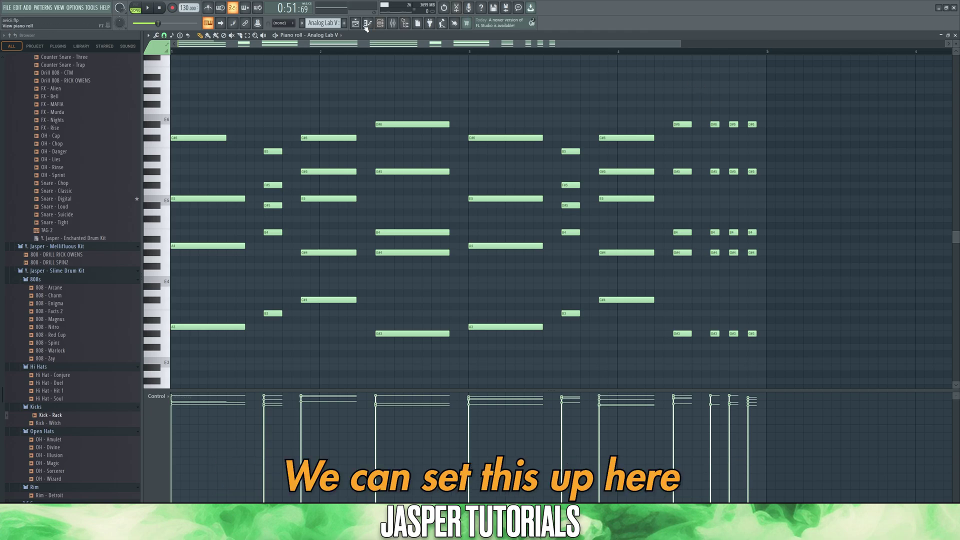
Turn on piano roll scale highlighting with root E and Major (Ionian)
click(149, 35)
mouse_move(156, 73)
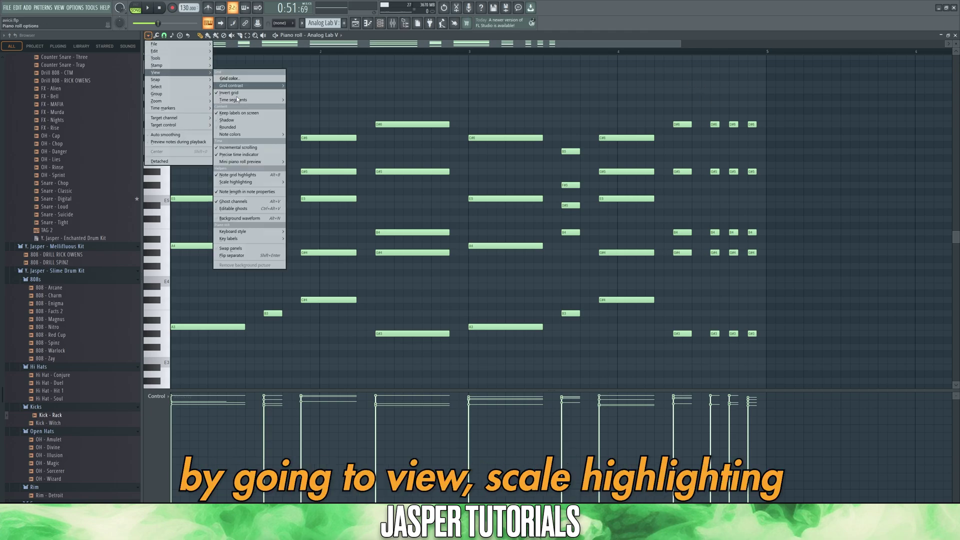
mouse_move(261, 185)
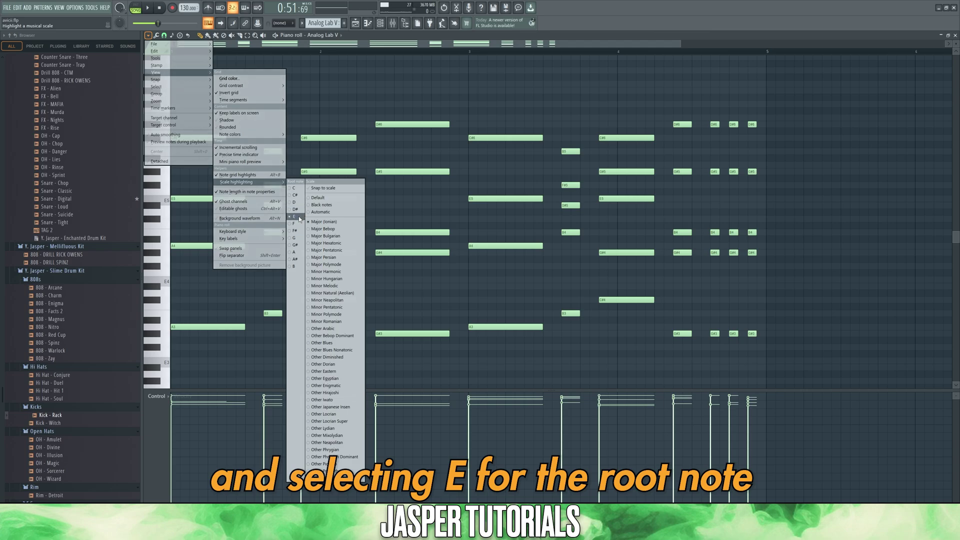
click(338, 222)
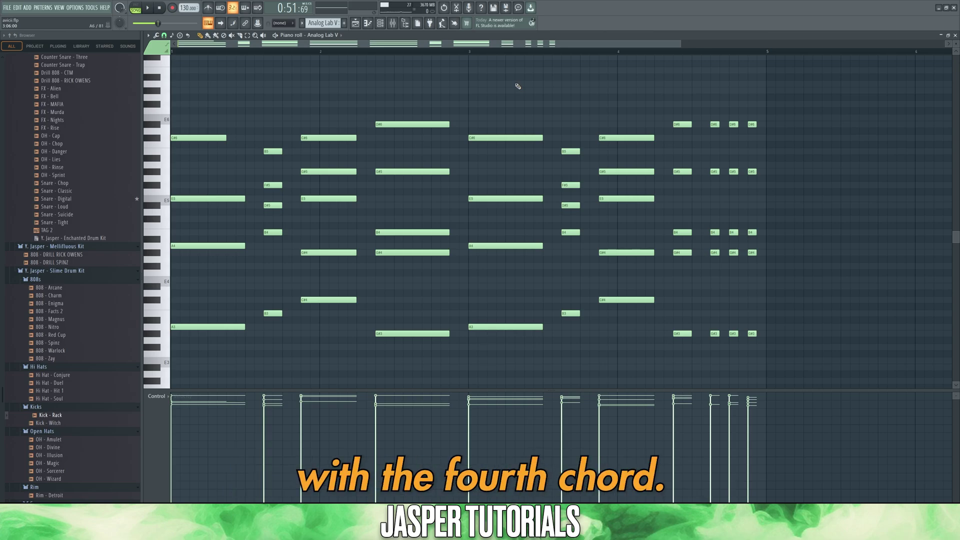
drag(234, 346, 163, 124)
scroll(205, 326, down, 1)
click(206, 326)
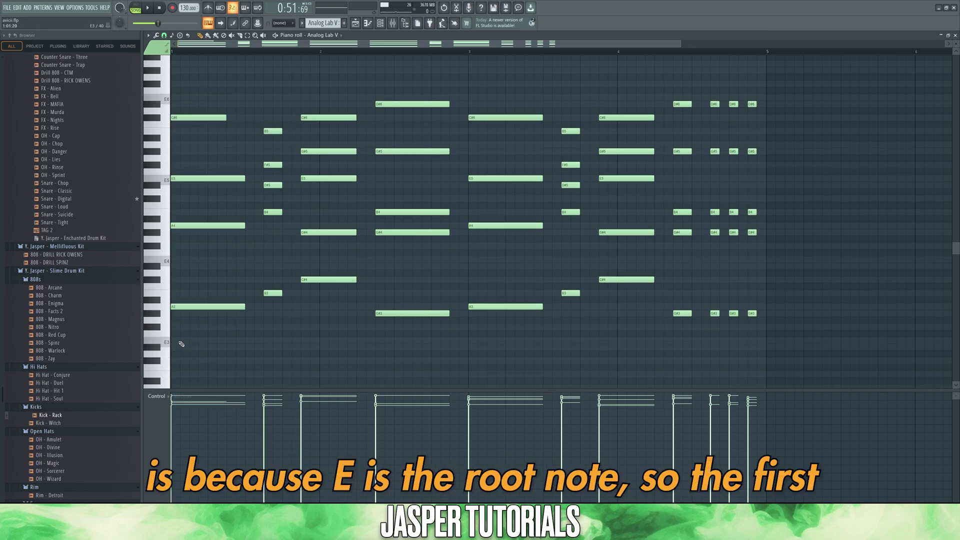
drag(182, 343, 173, 343)
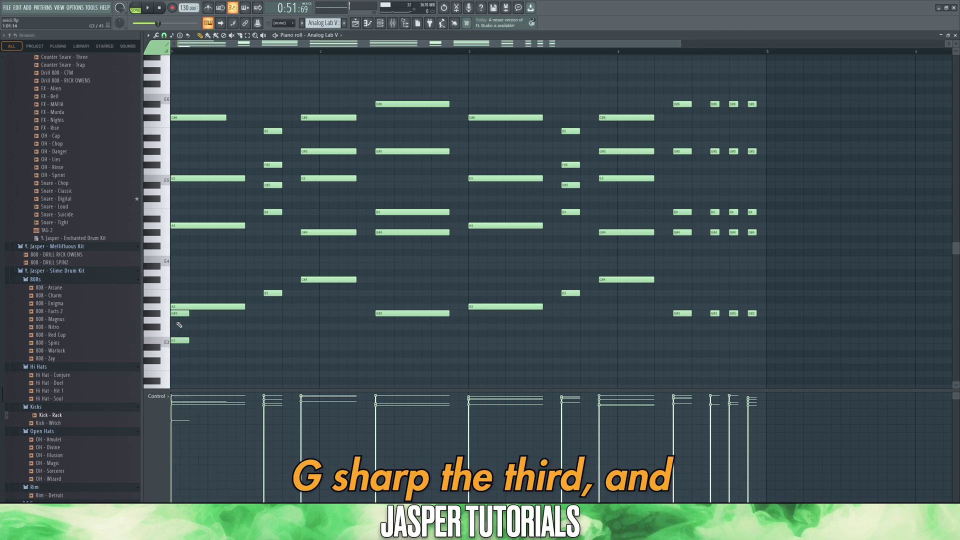
click(178, 314)
right_click(178, 314)
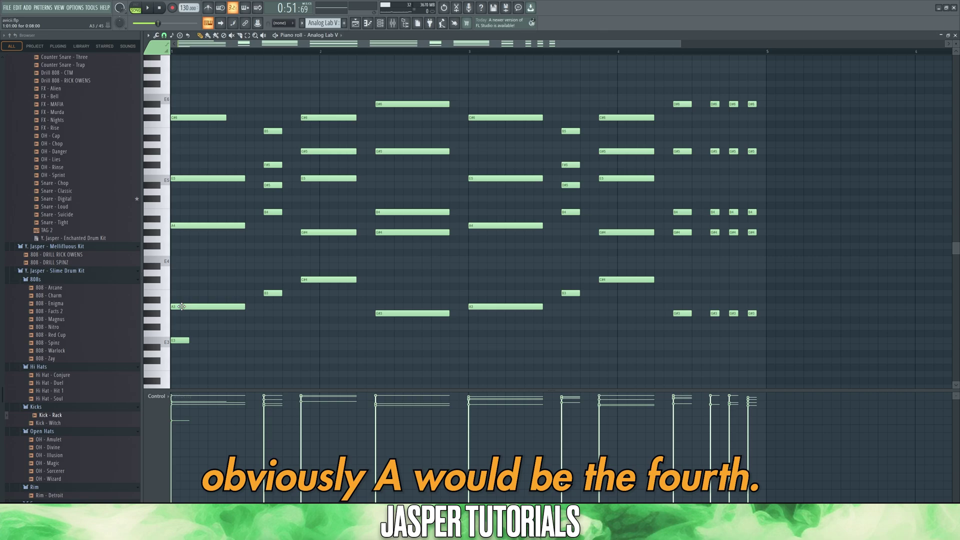
right_click(186, 341)
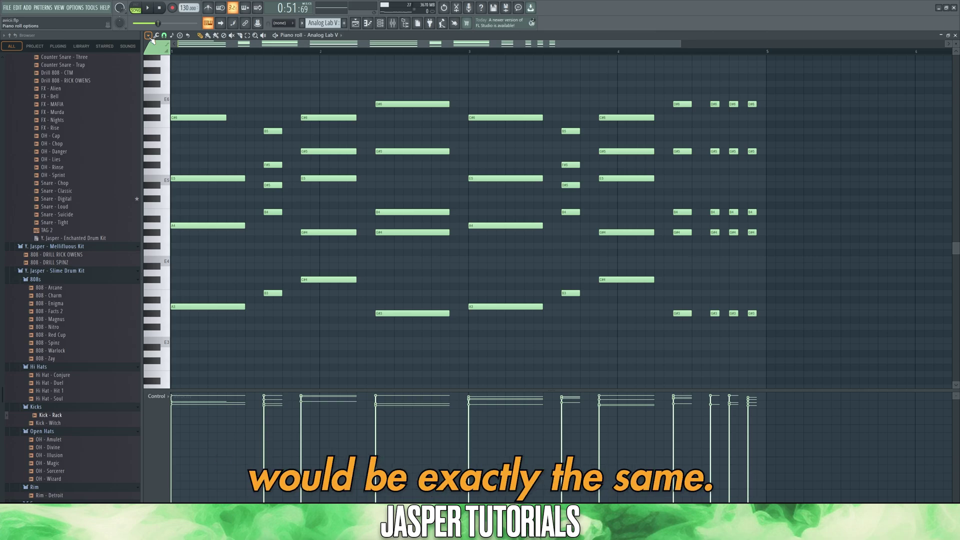
Change the scale highlighting root to A and the scale to Lydian
click(149, 36)
mouse_move(195, 73)
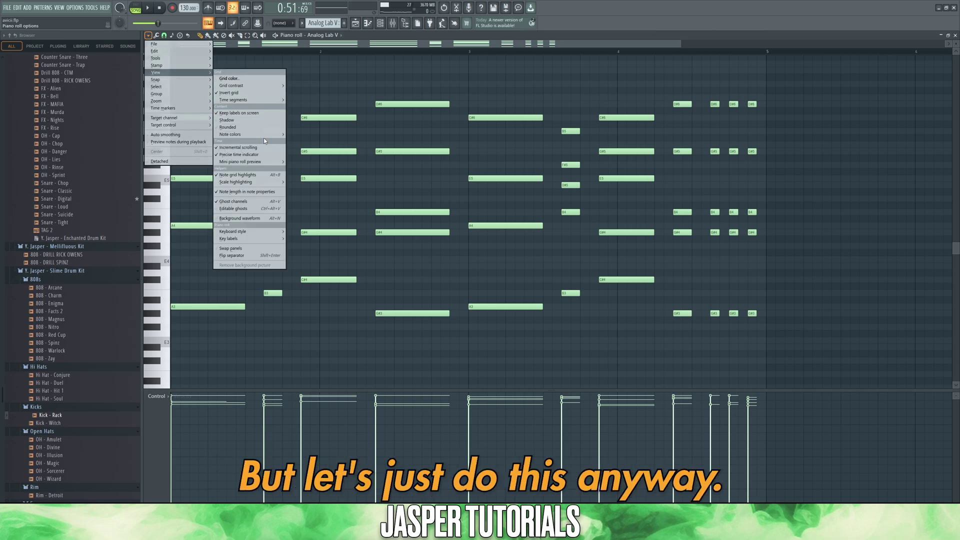
mouse_move(248, 182)
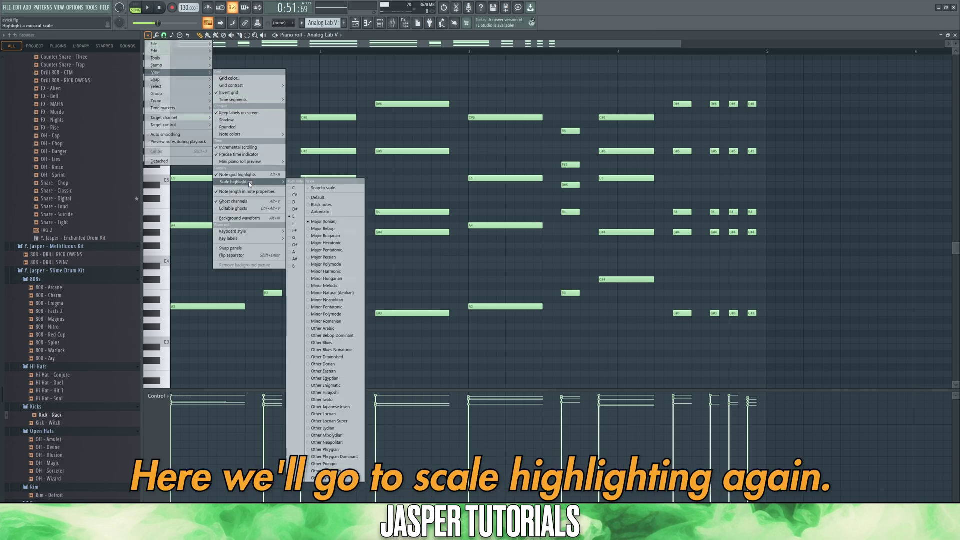
click(296, 254)
click(148, 36)
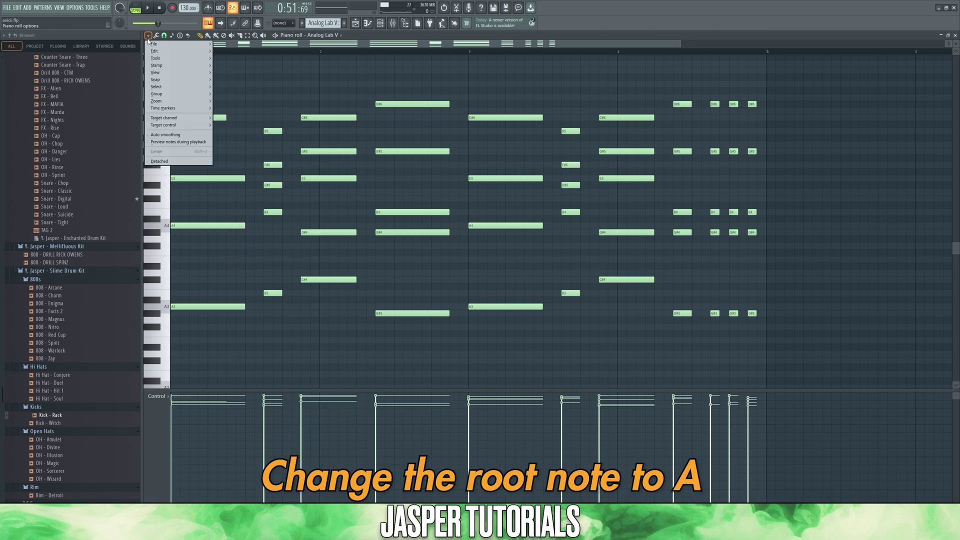
mouse_move(179, 73)
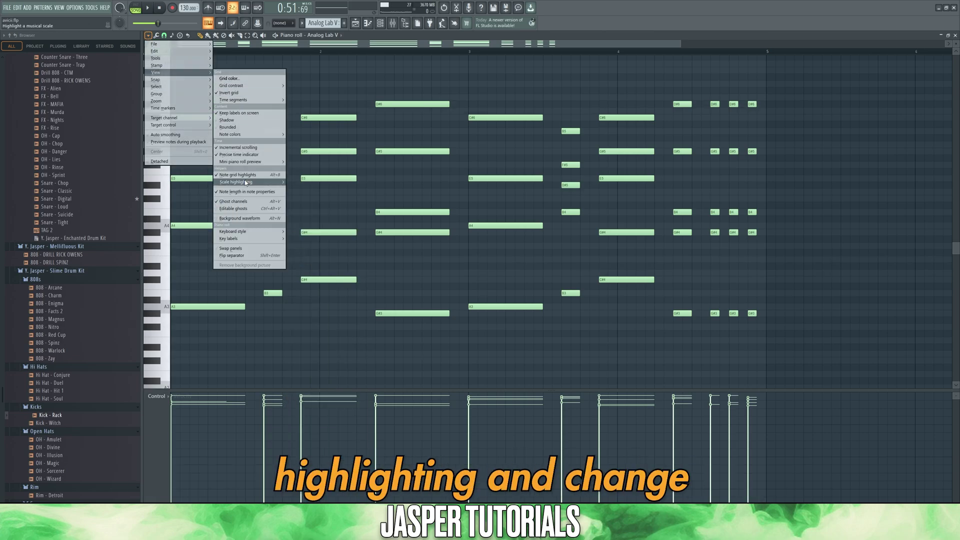
mouse_move(246, 182)
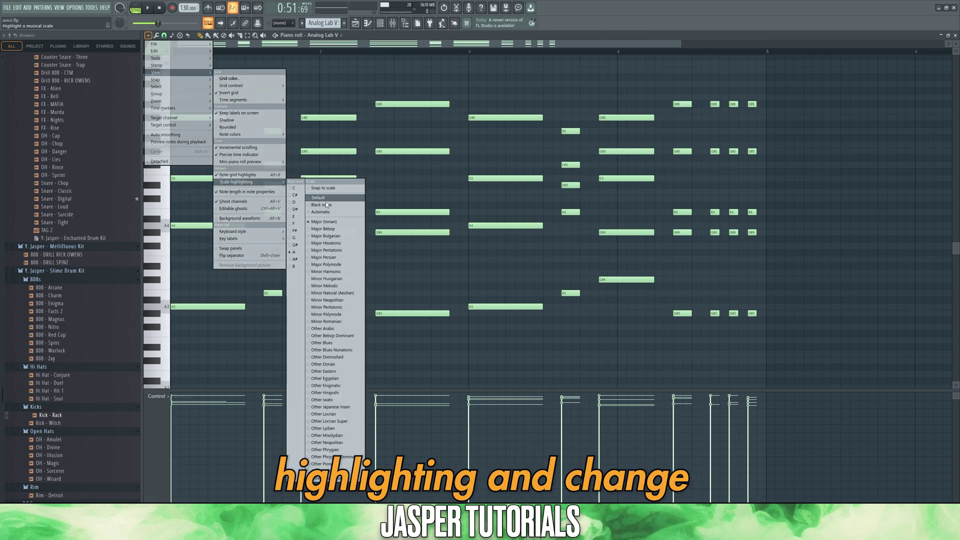
click(334, 431)
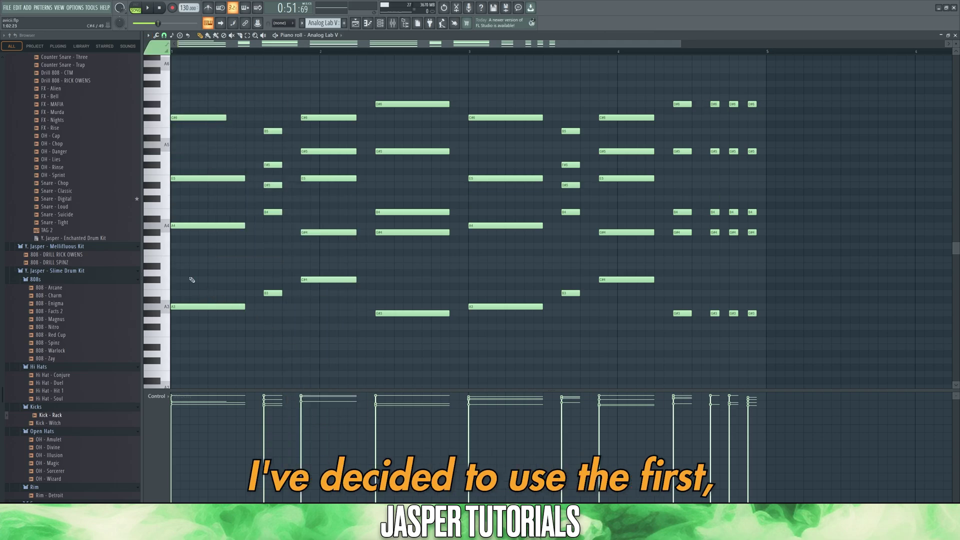
Select the A3, B3, C#4 and G#3 notes, then test moving G#3 an octave up and back
click(210, 307)
click(271, 293)
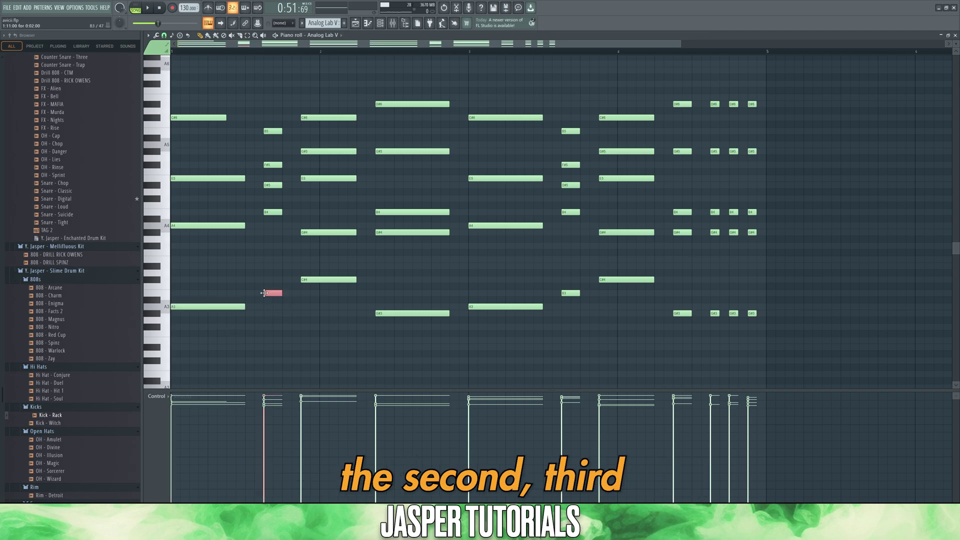
click(330, 279)
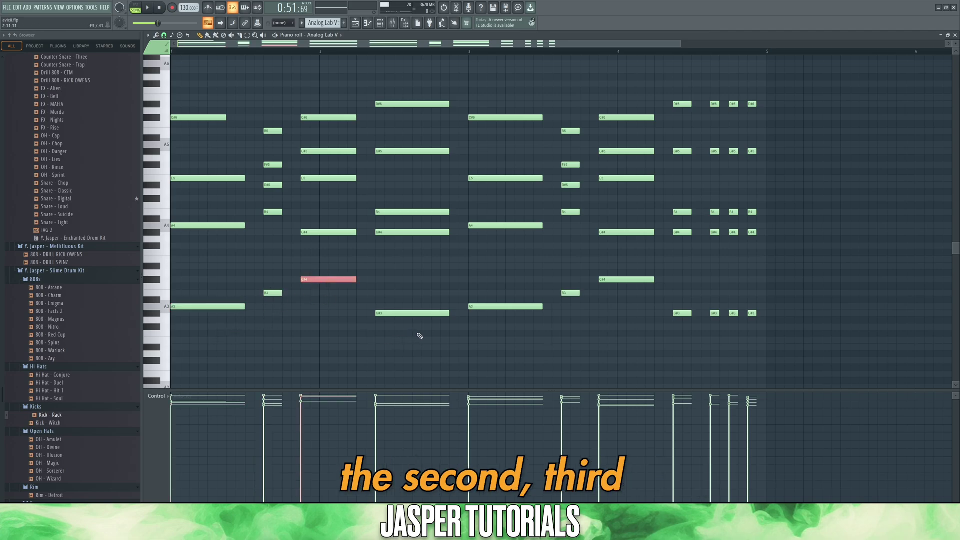
click(384, 313)
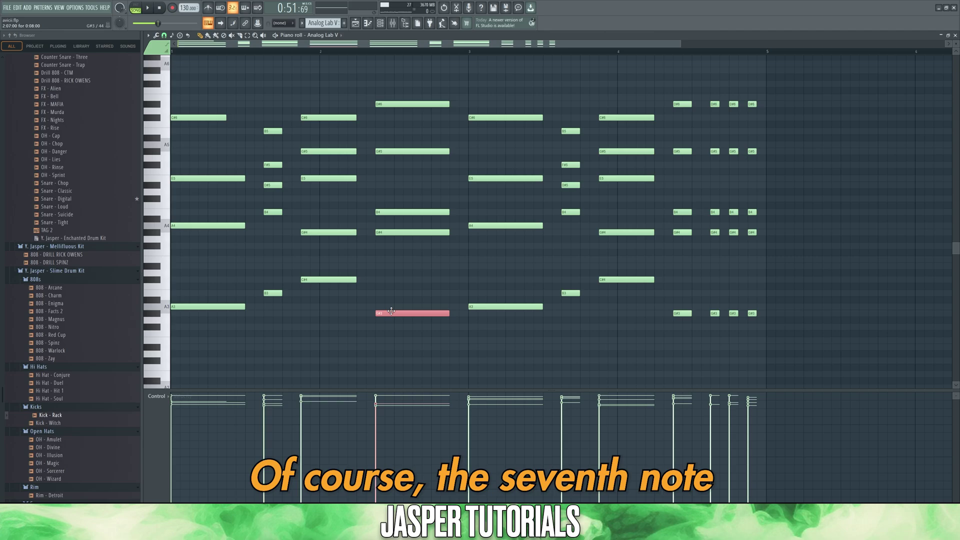
key(ctrl+Up)
key(ctrl+Down)
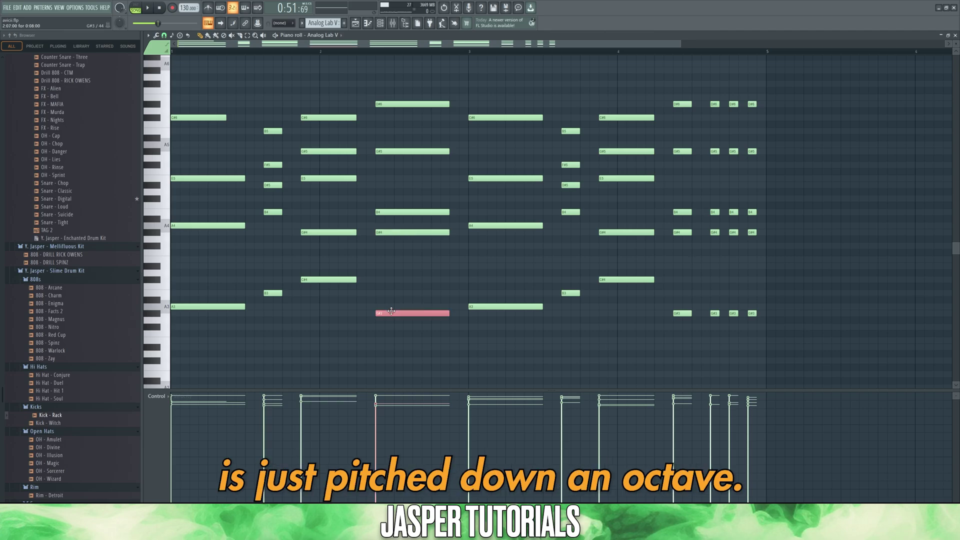
click(179, 226)
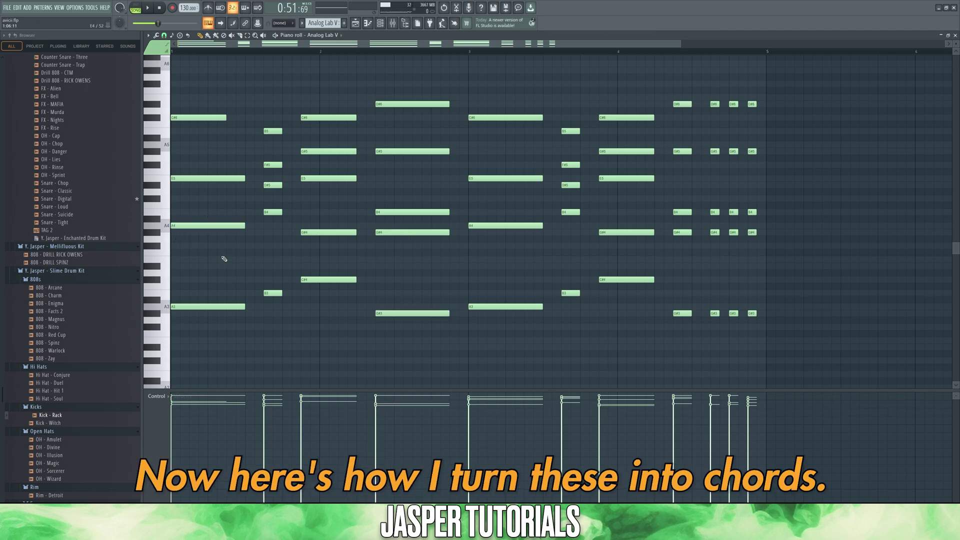
Add a C#5 to the first chord and raise it an octave to C#6
click(176, 225)
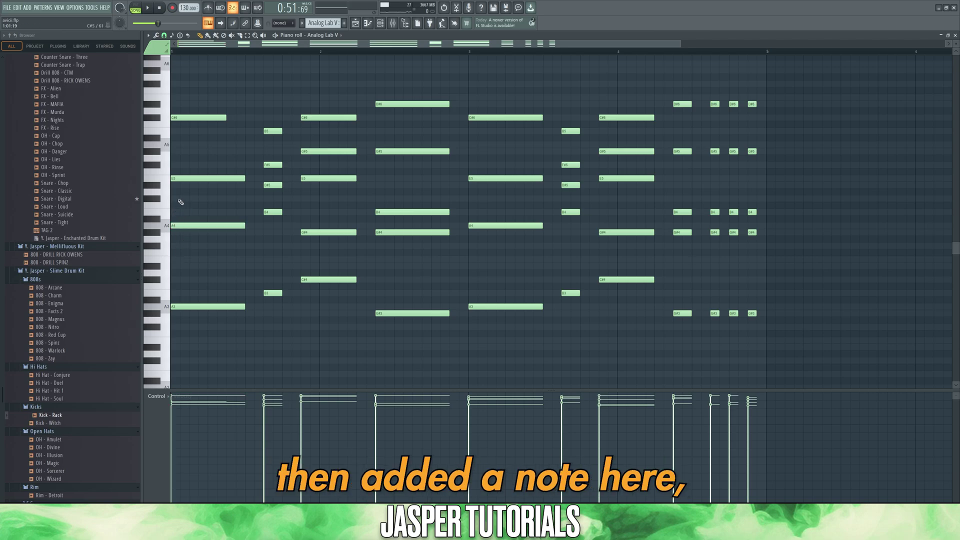
click(178, 199)
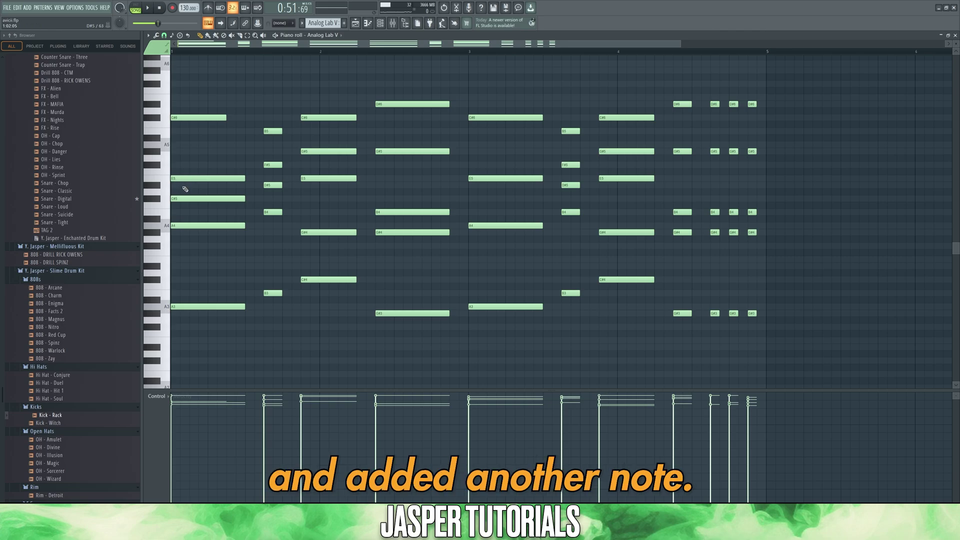
ctrl+click(210, 198)
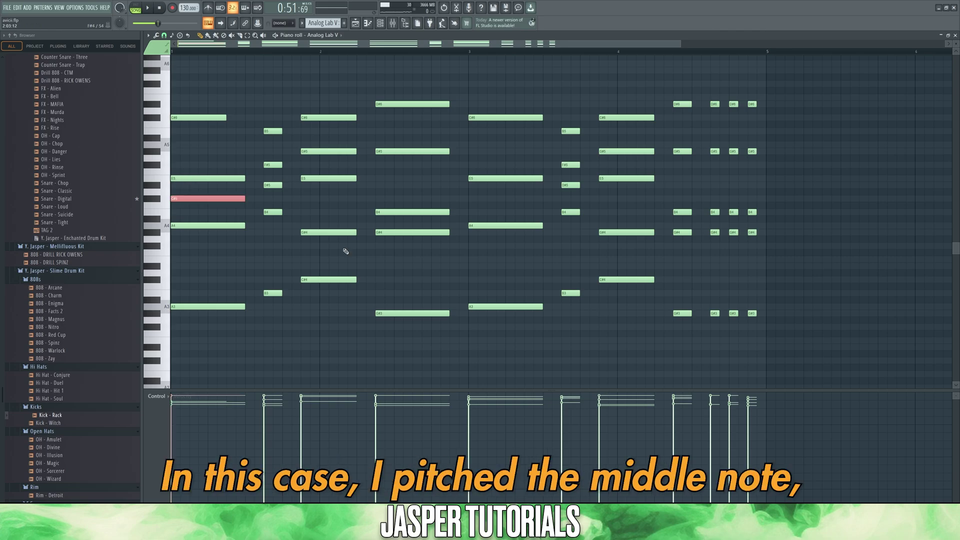
key(ctrl+Up)
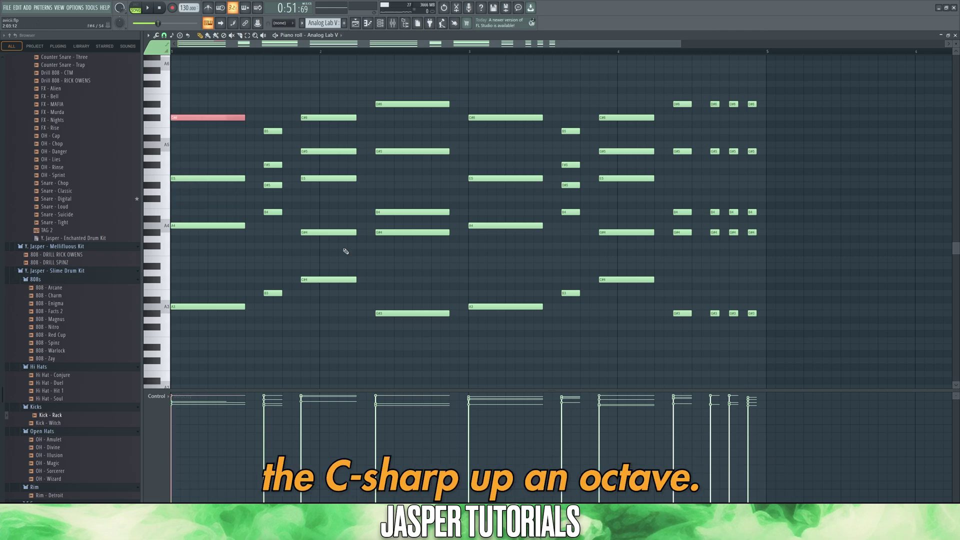
key(ctrl+d)
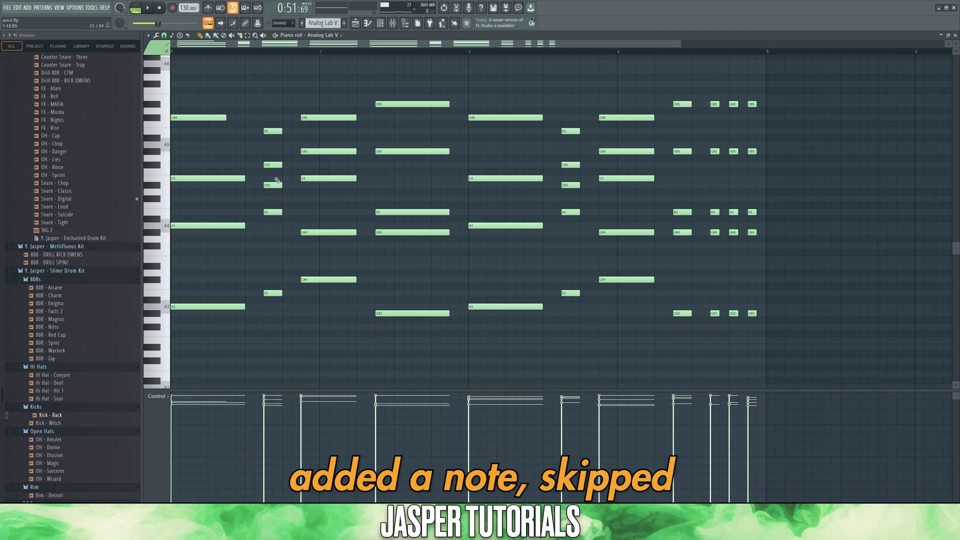
Select the B5 and C#6 notes and shift the root an octave down and back
click(273, 132)
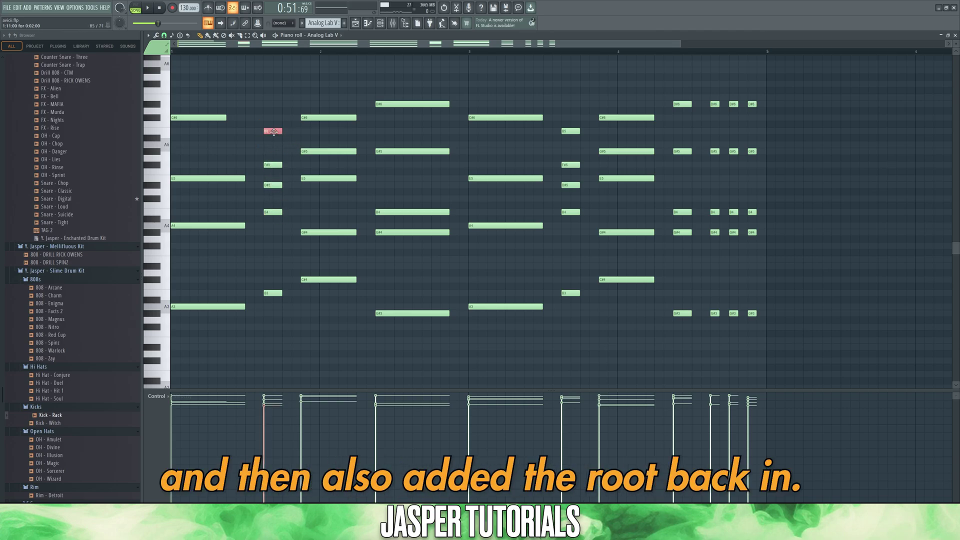
click(316, 118)
key(ctrl+Down)
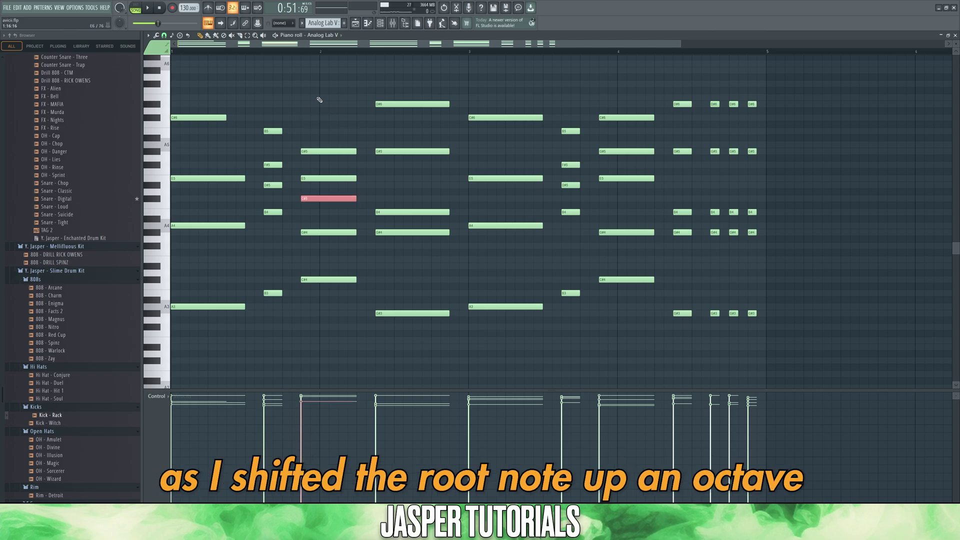
key(ctrl+Up)
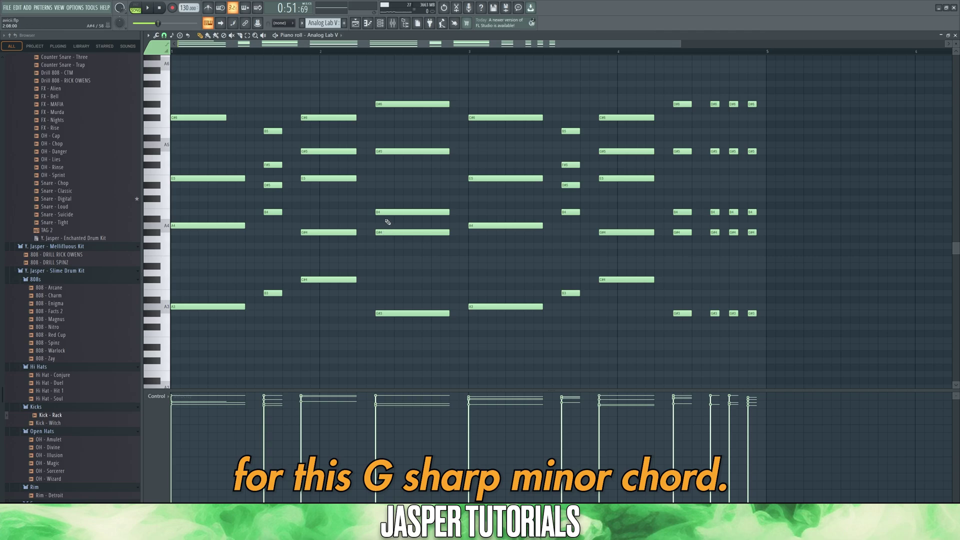
Add a D#6 above the G#m chord at bar 2, then select the opening chord group
click(385, 185)
key(ctrl+Up)
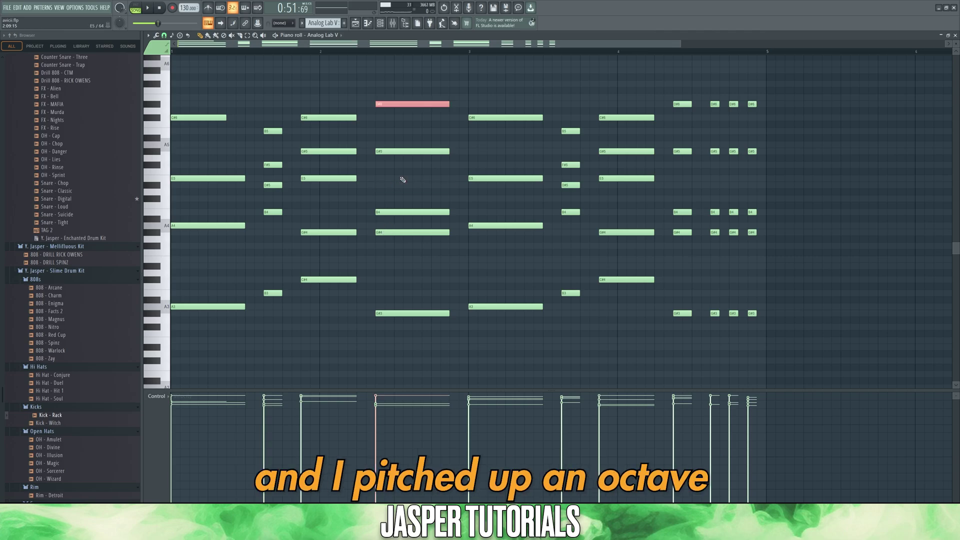
drag(370, 173, 450, 129)
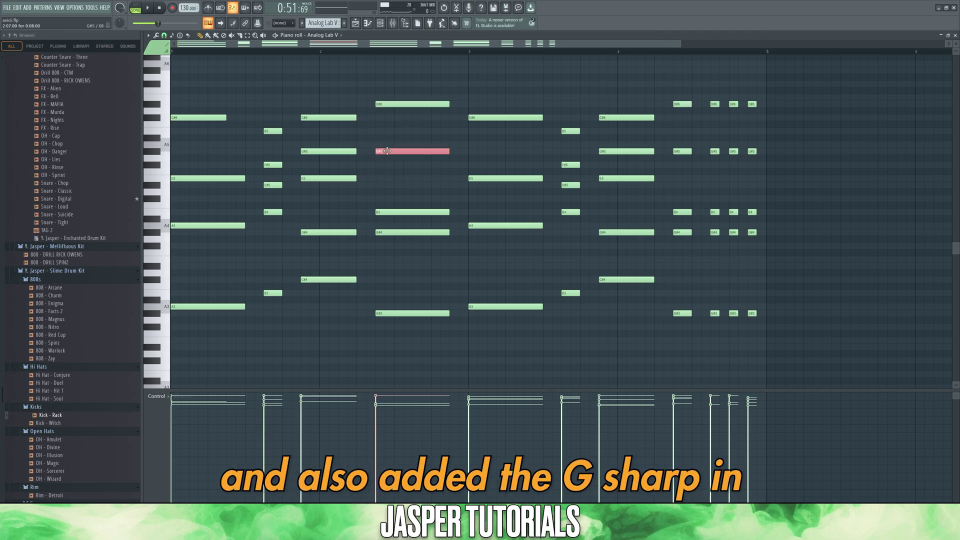
drag(408, 243, 392, 229)
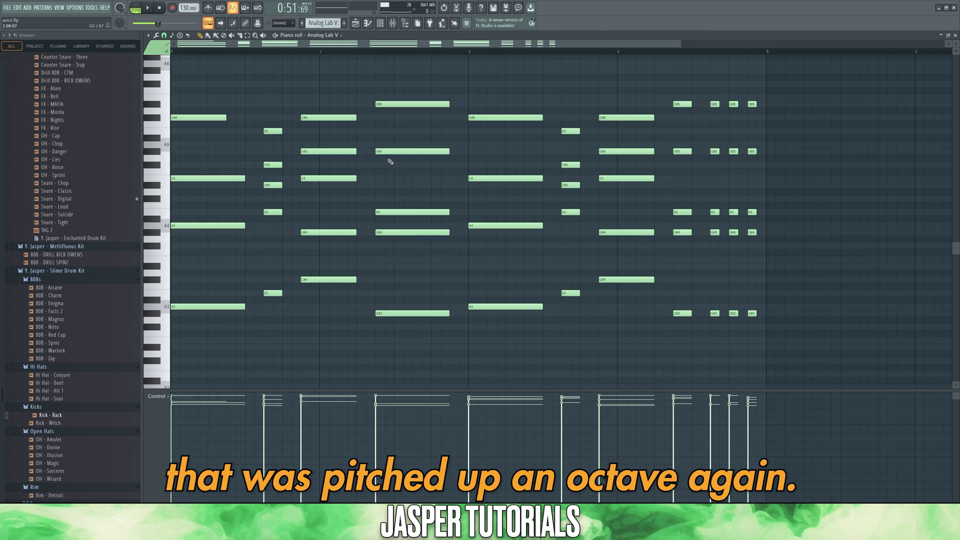
drag(167, 90, 422, 369)
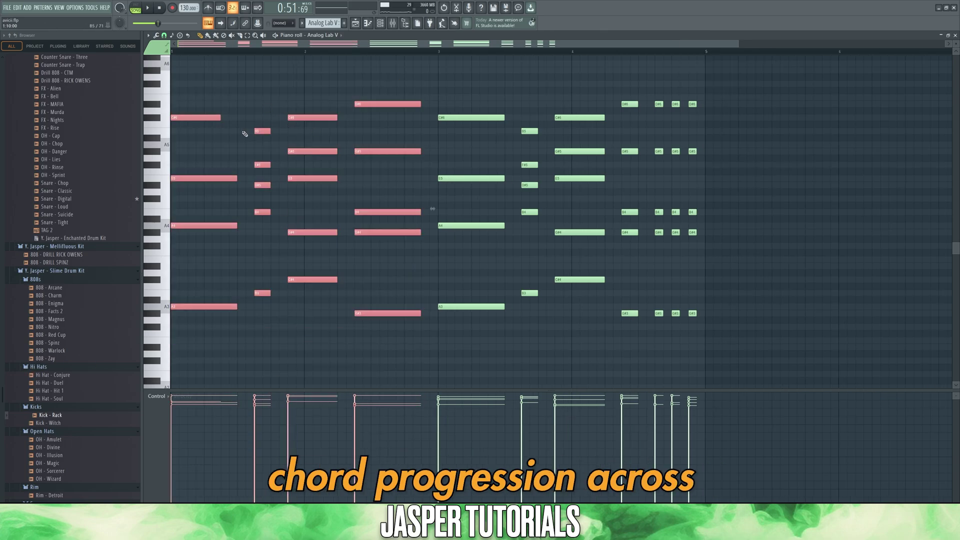
Select and deselect the final chopped chord, then open the snap menu showing 1/4 beat
drag(714, 81, 620, 345)
click(654, 348)
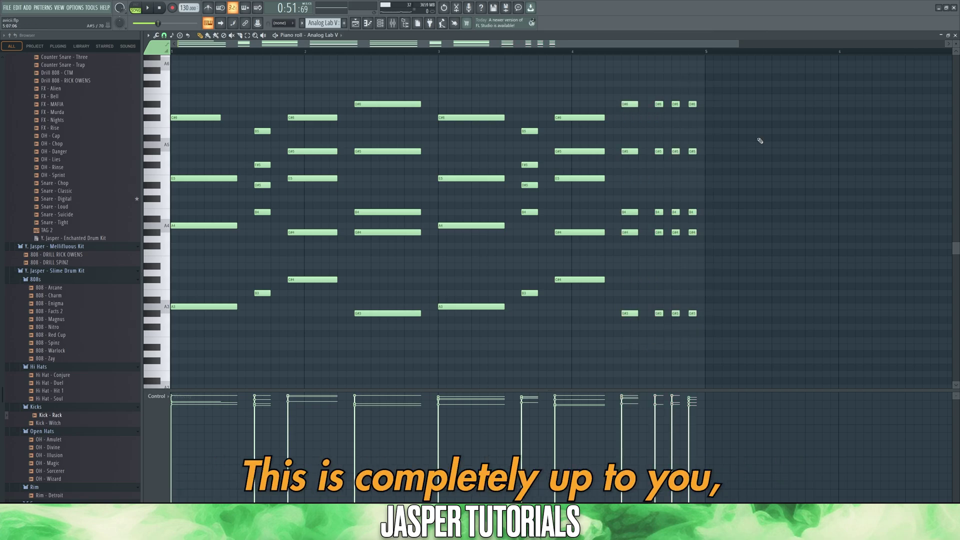
click(164, 35)
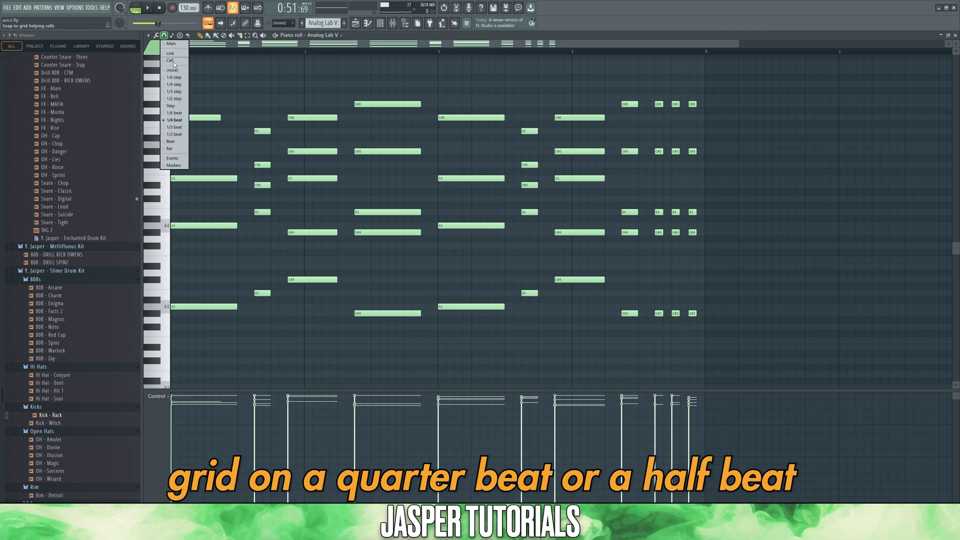
Set note snapping to 1/2 beat and play the melody
click(175, 135)
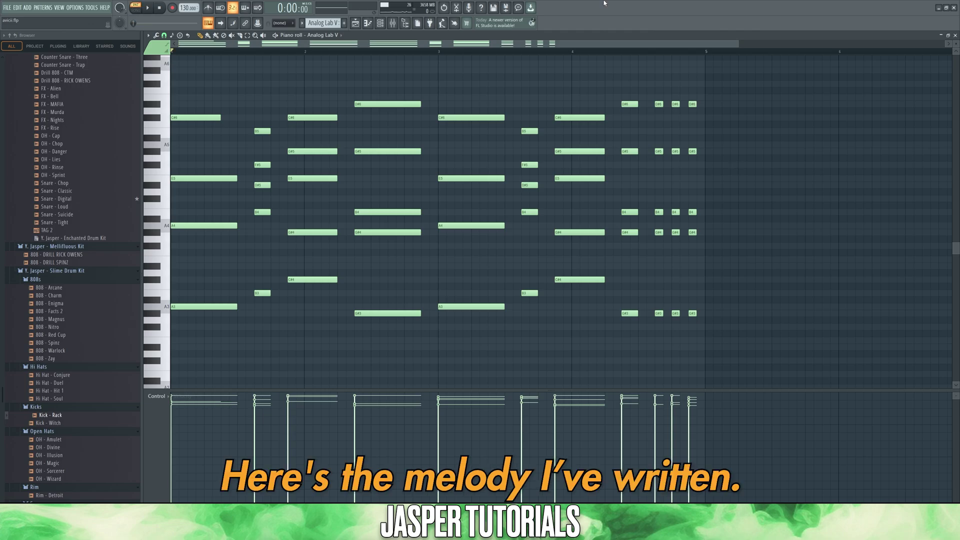
key(space)
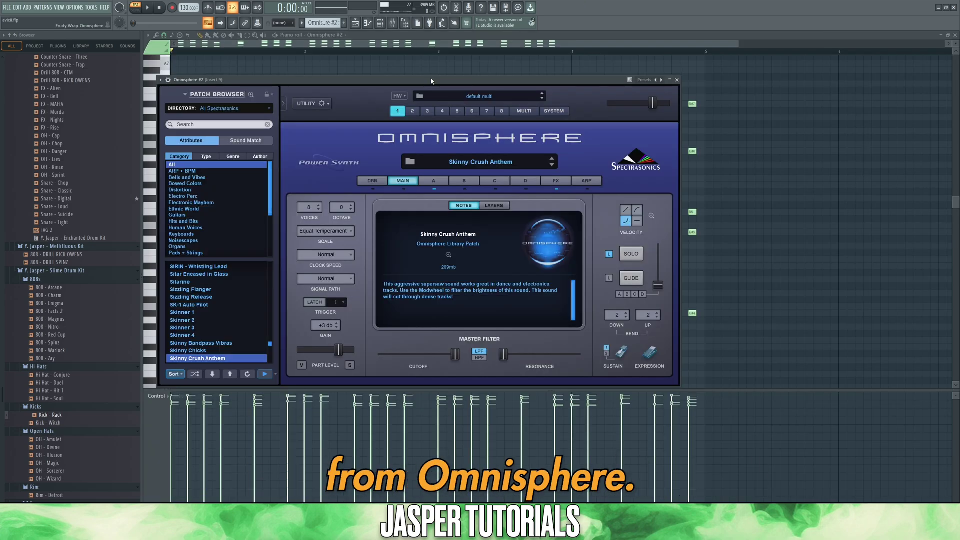
Close the Omnisphere window and play the chopped chord pattern
click(677, 80)
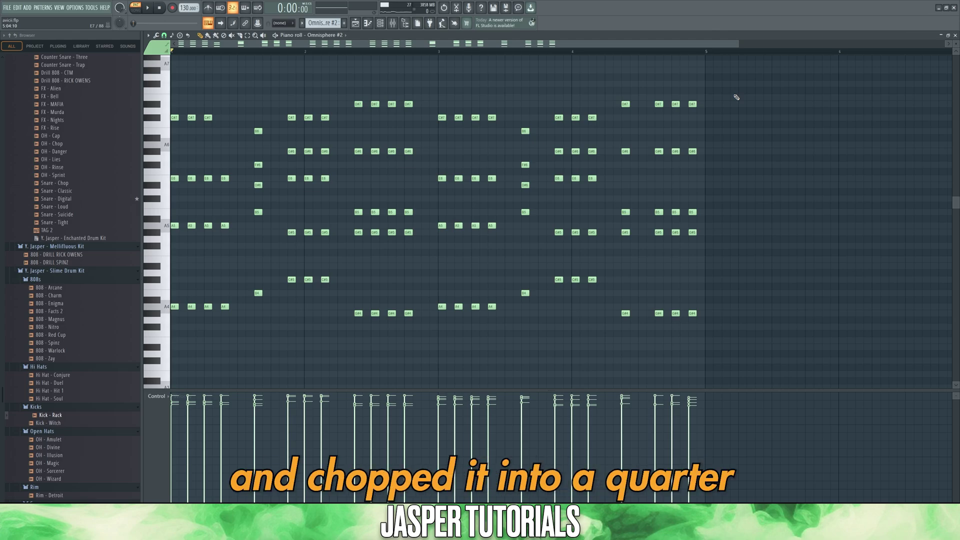
key(space)
key(Page_Down)
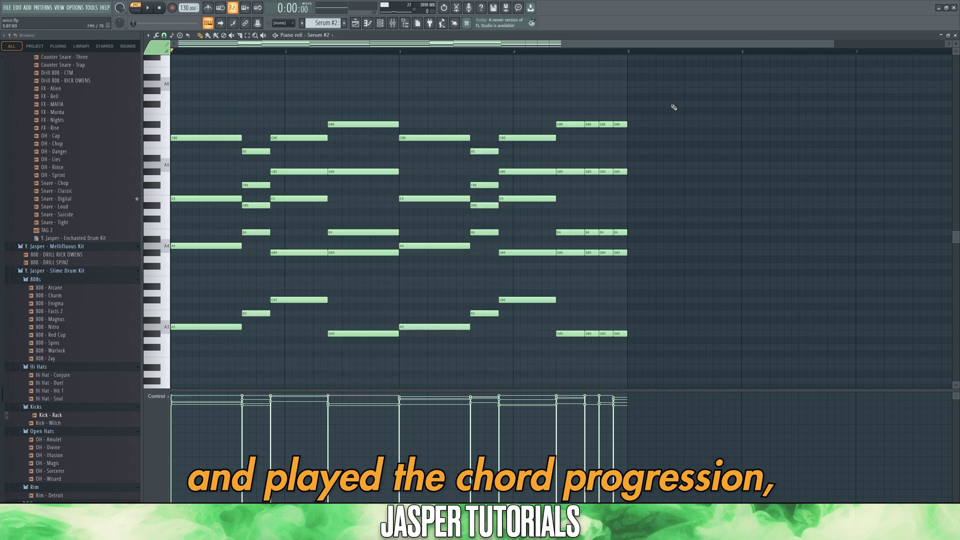
Play and stop the Serum #2 pad chords, then select the lower bass notes
key(space)
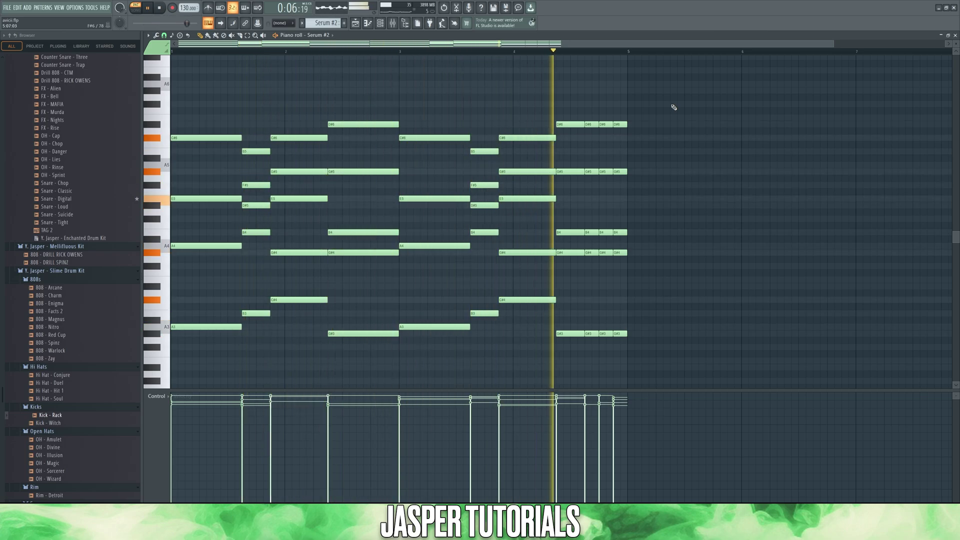
key(space)
drag(707, 283, 149, 369)
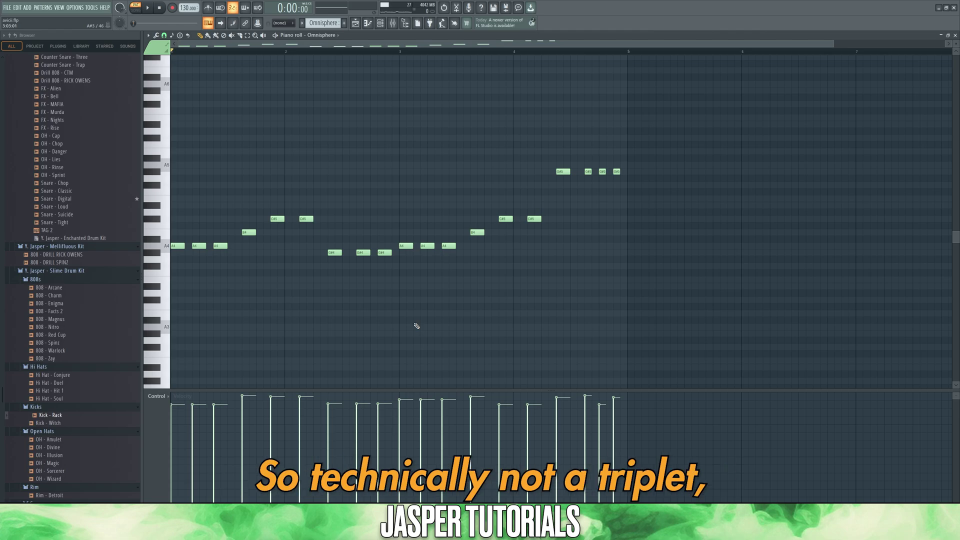
Play the Omnisphere and 3x Osc melodies, stop, and bring up the Playlist
key(space)
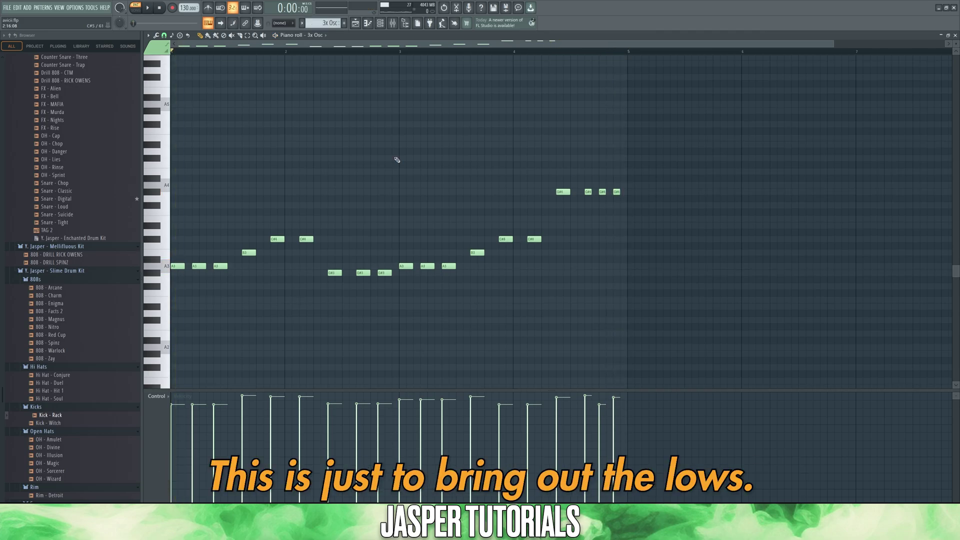
key(space)
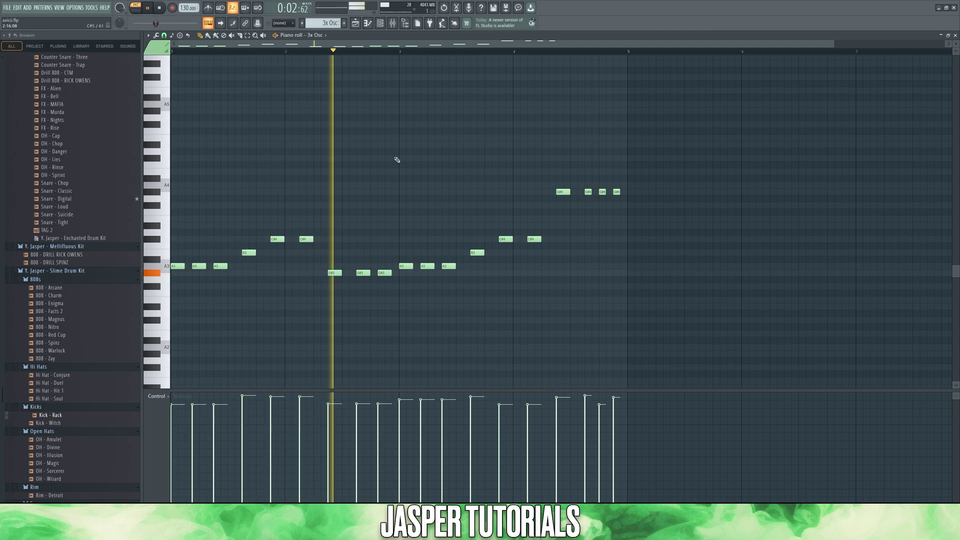
key(space)
click(355, 24)
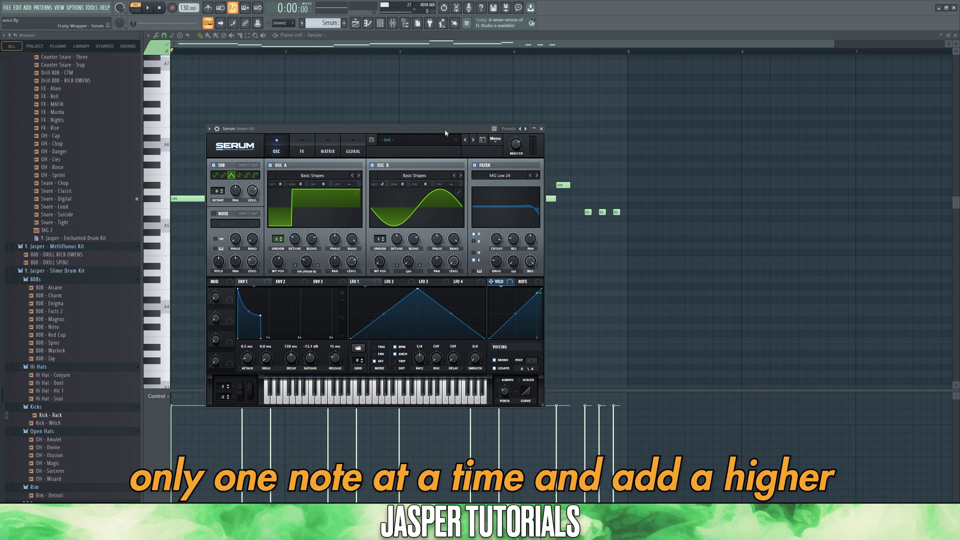
Close the Serum window and play the Serum melody and Analog Lab V #2 pattern
click(542, 129)
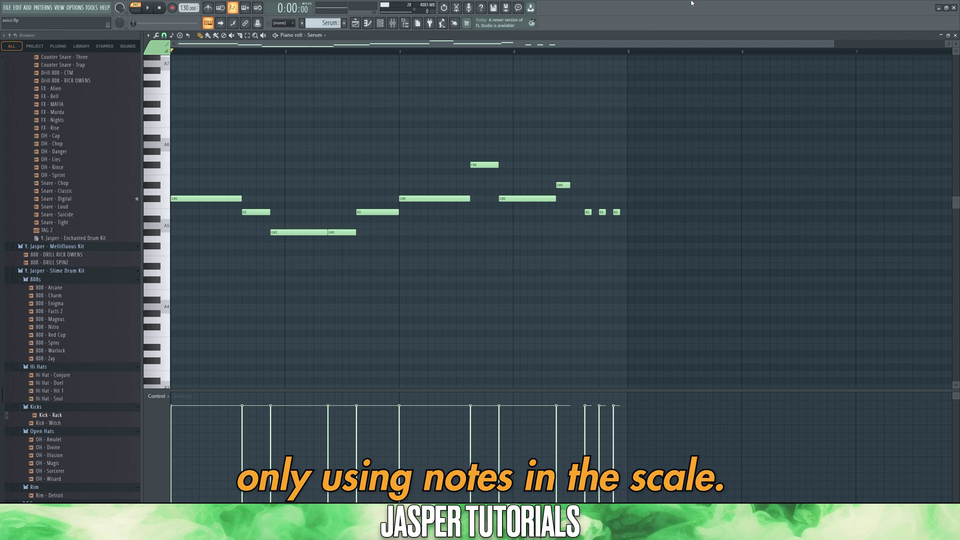
key(space)
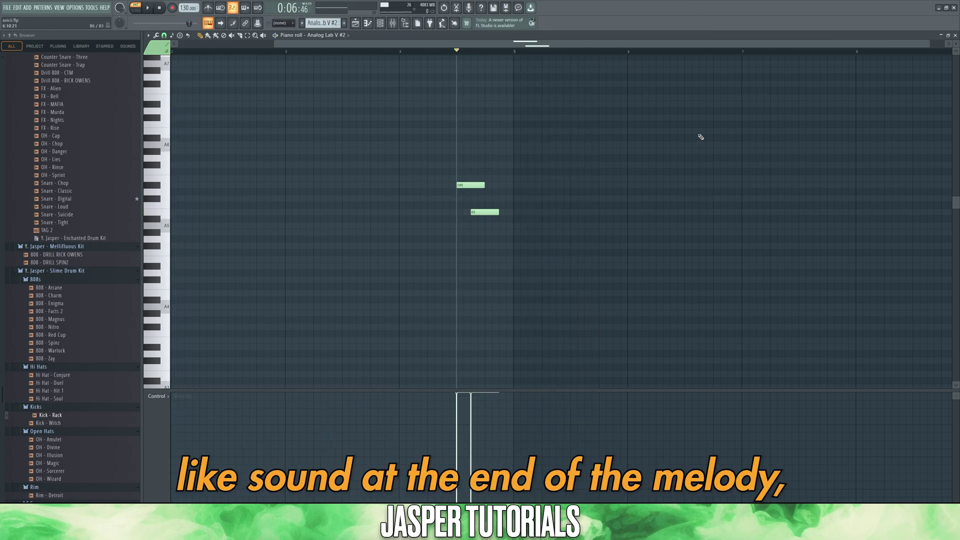
key(space)
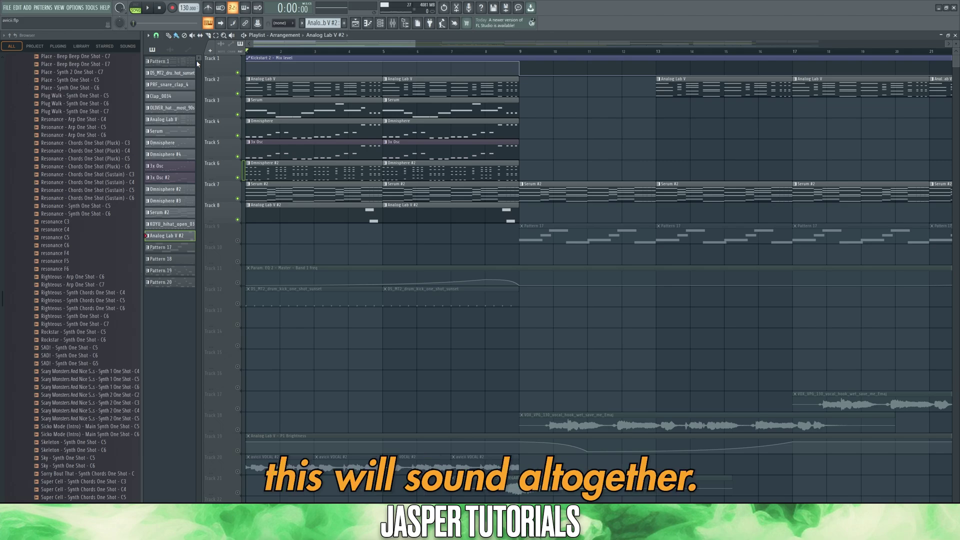
Play the whole arrangement through, then stop playback
key(space)
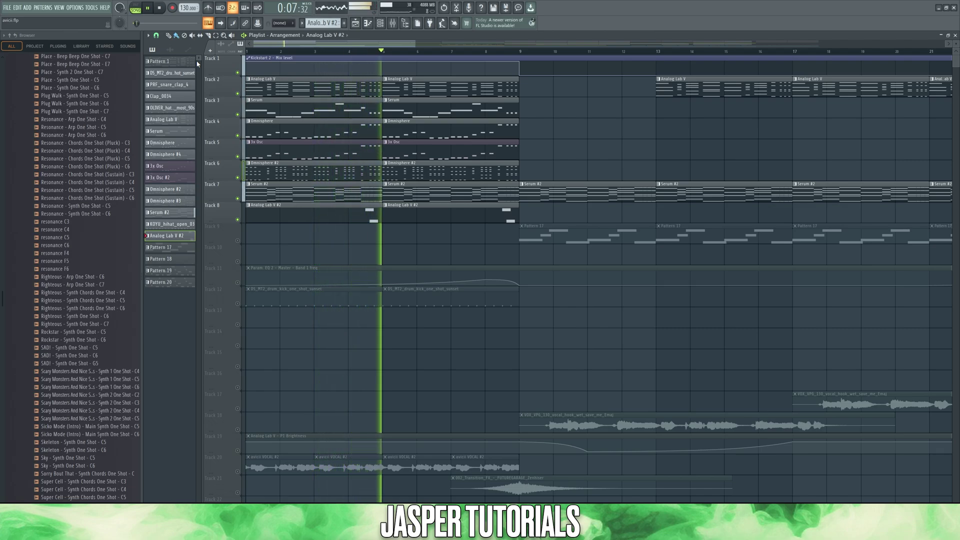
key(space)
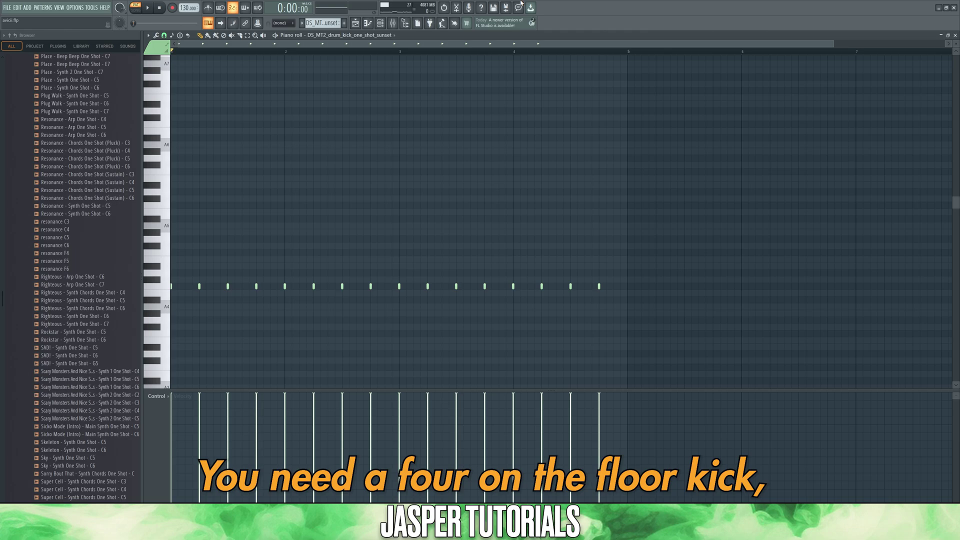
Audition the kick, open hi-hat, clap and OLIVER_hat_closed patterns in turn
key(space)
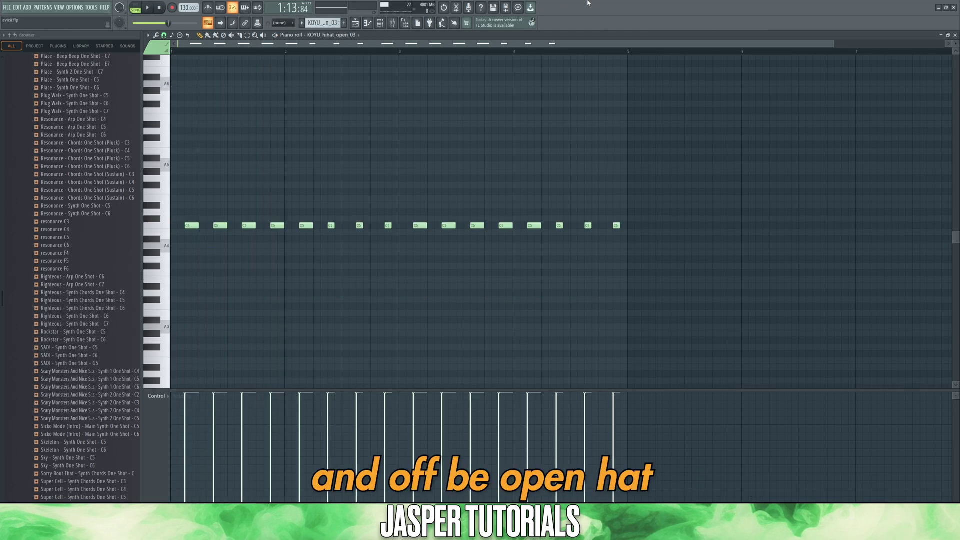
key(space)
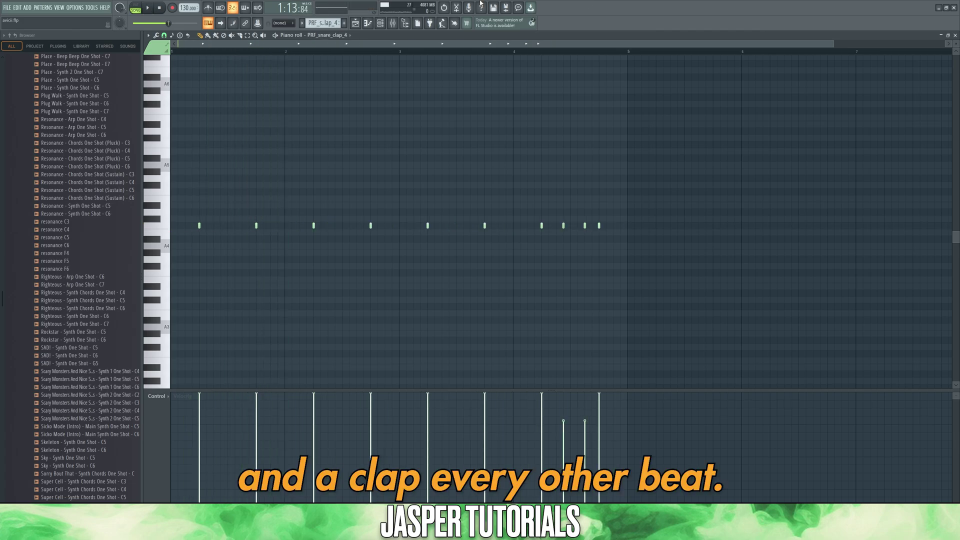
key(space)
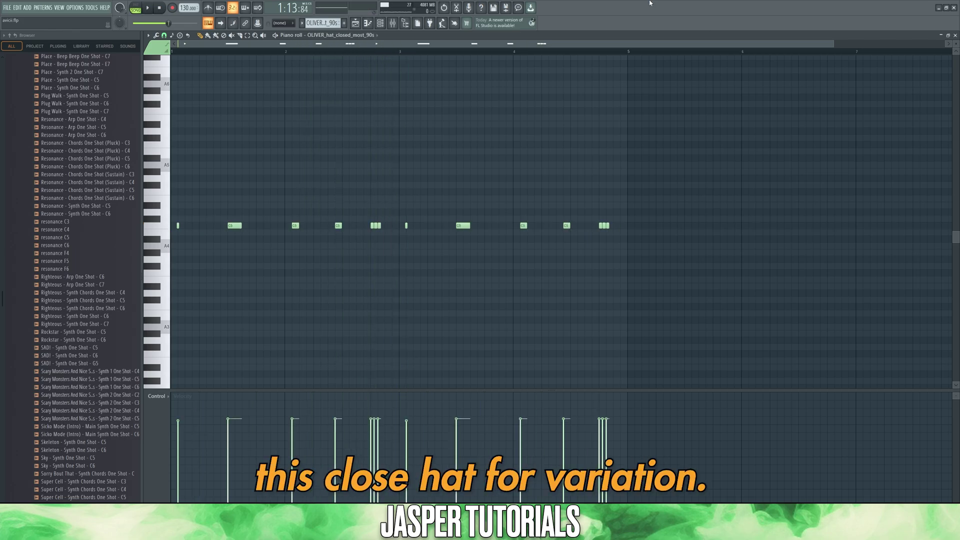
key(space)
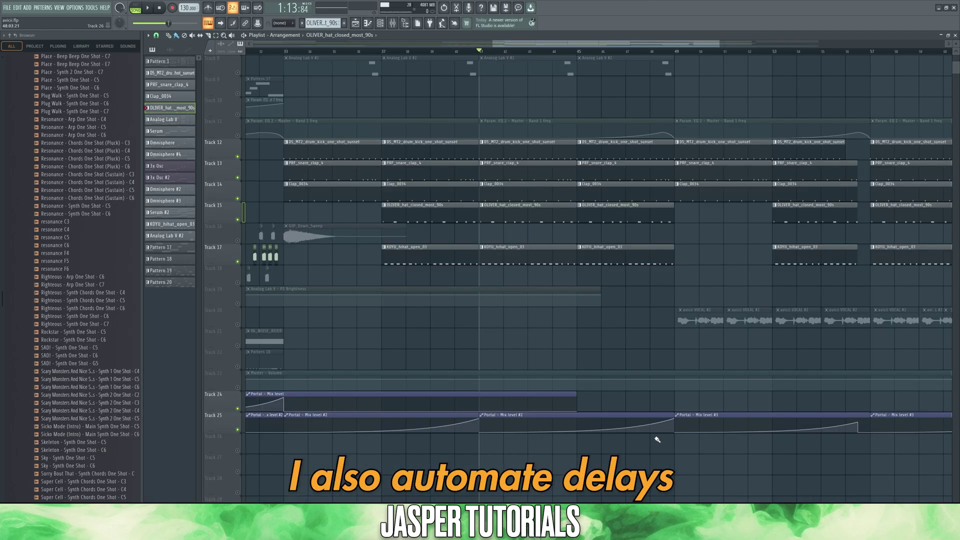
Select the Portal Mix level automation clip on Track 25 and play the arrangement with it
click(566, 427)
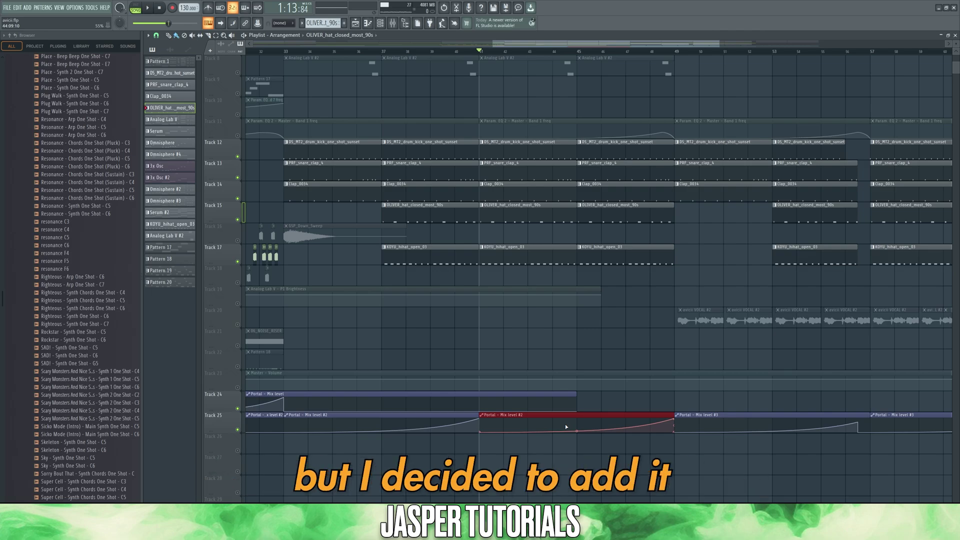
key(space)
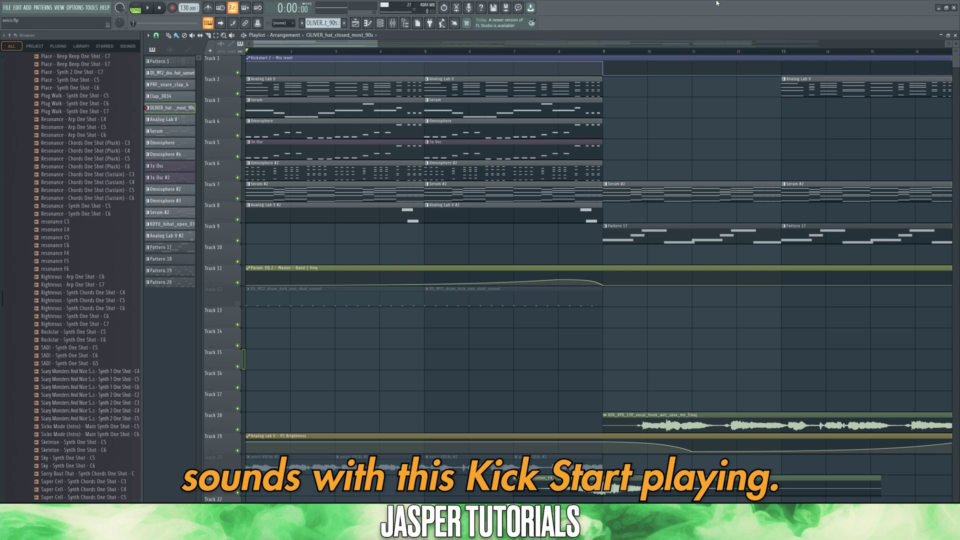
Play the arrangement and drop, zoom the playlist, and switch the transport from SONG to PAT
key(space)
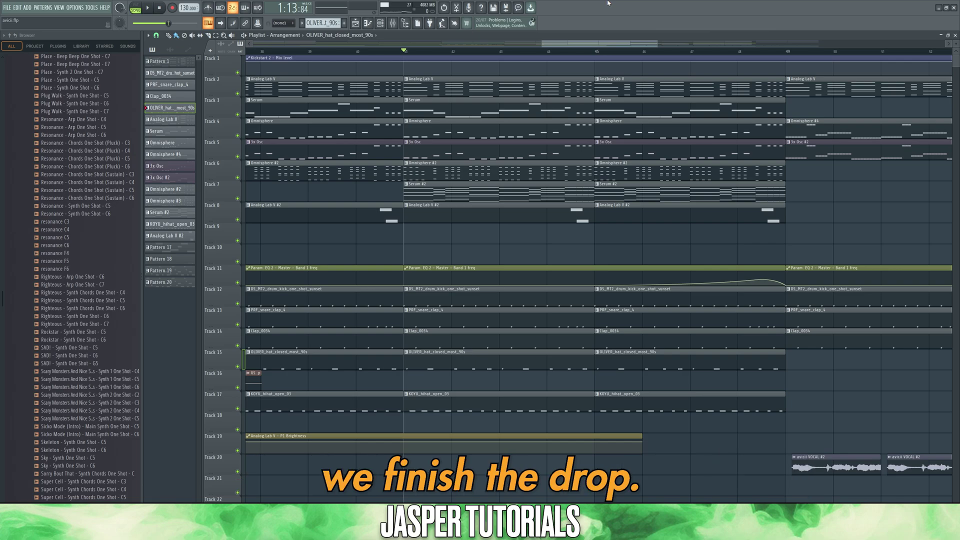
key(space)
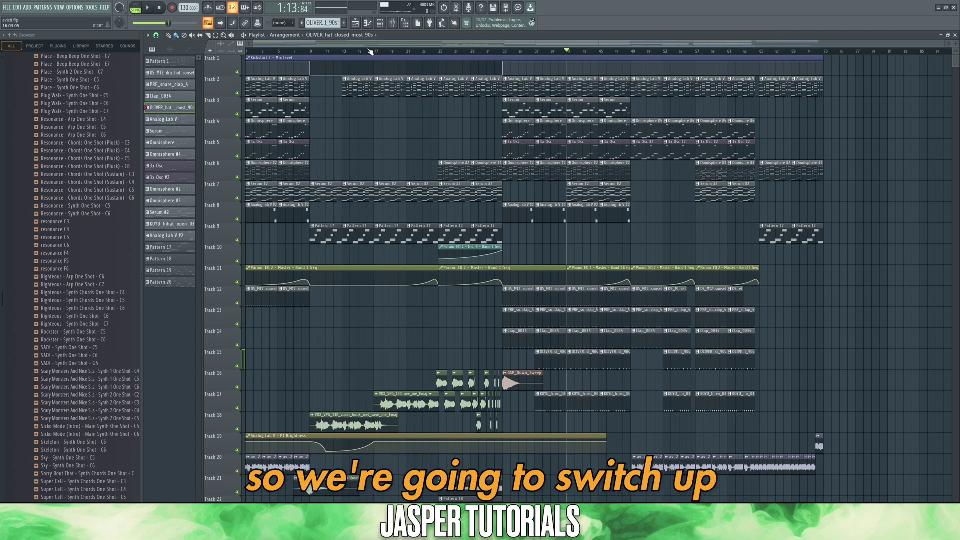
scroll(829, 400, up, 4)
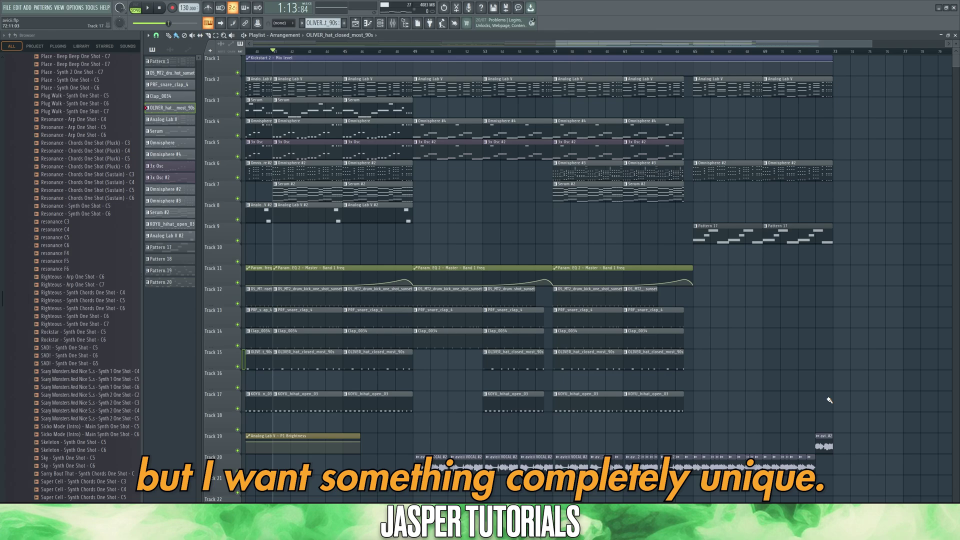
click(136, 9)
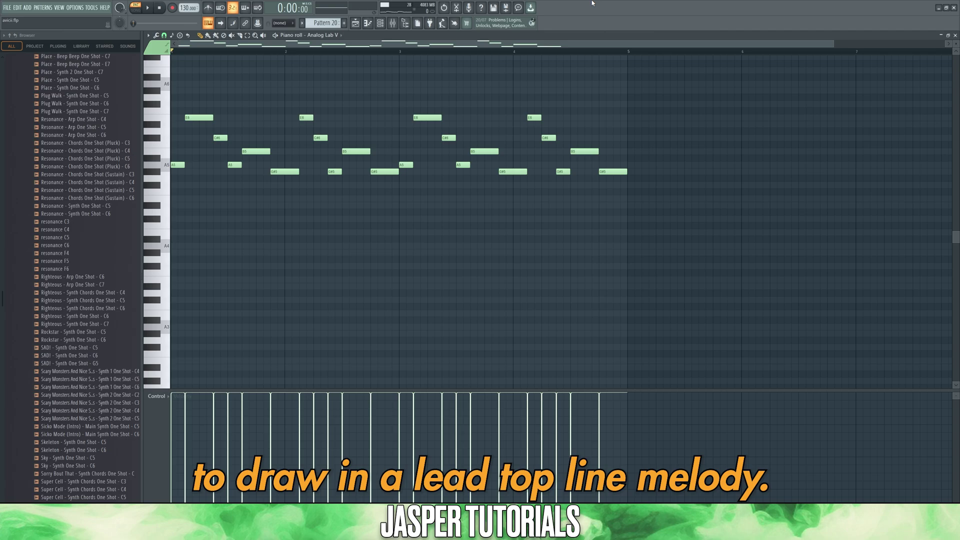
Play Pattern 20's arpeggiated Analog Lab V lead melody
key(space)
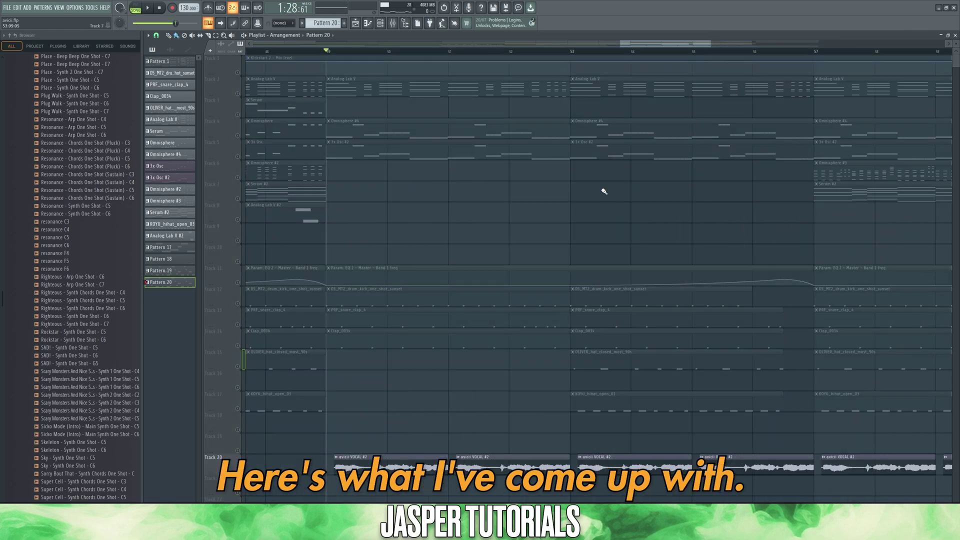
Paint Pattern 20 onto Track 18 at bar 1, delete the stray clip, and play the intro
key(space)
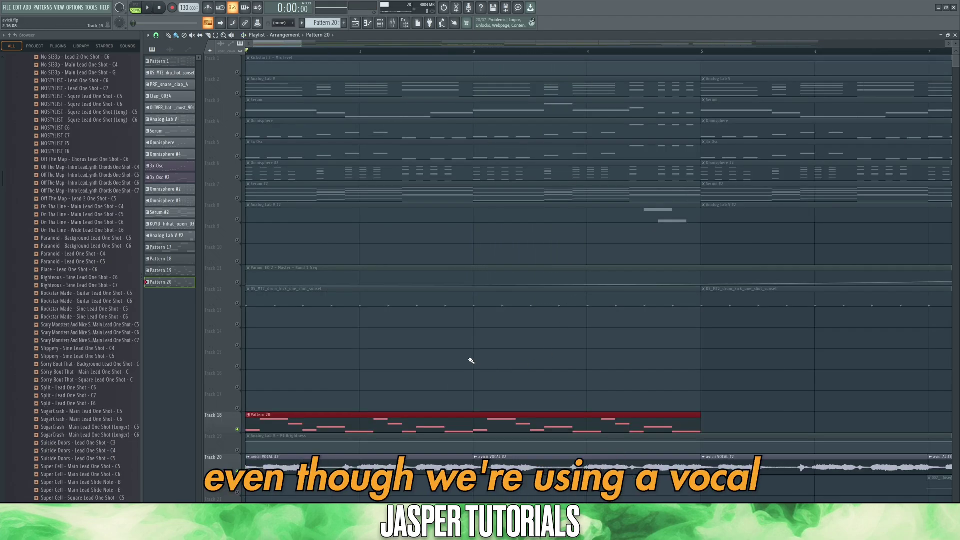
scroll(471, 361, down, 4)
click(493, 277)
right_click(535, 272)
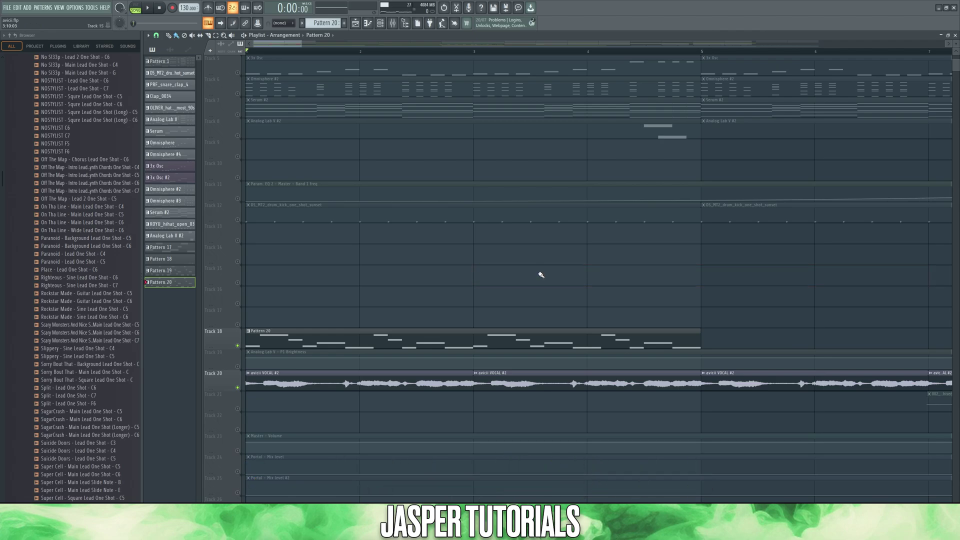
key(space)
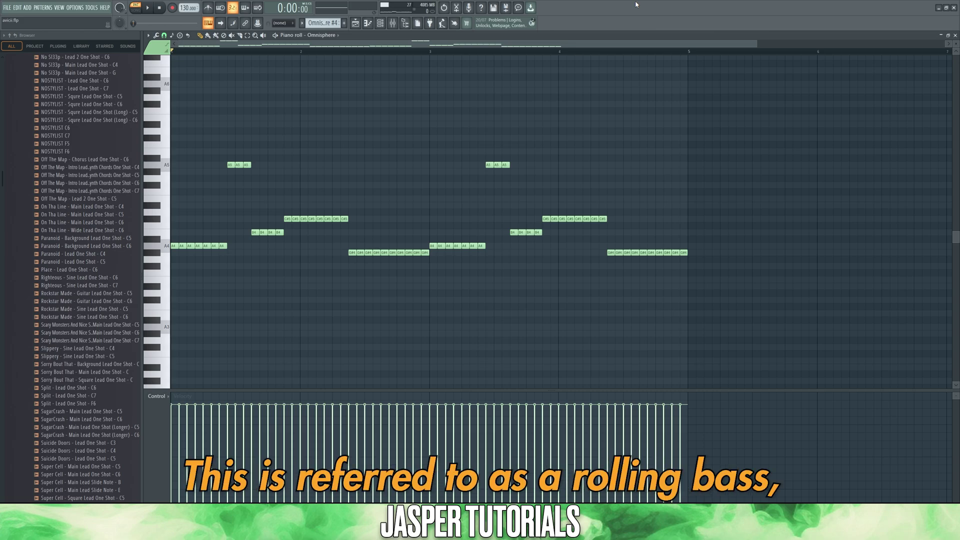
Play the rolling bass, then marquee-select the Omnisphere #2 first-bar stab notes, including two A5 notes
key(space)
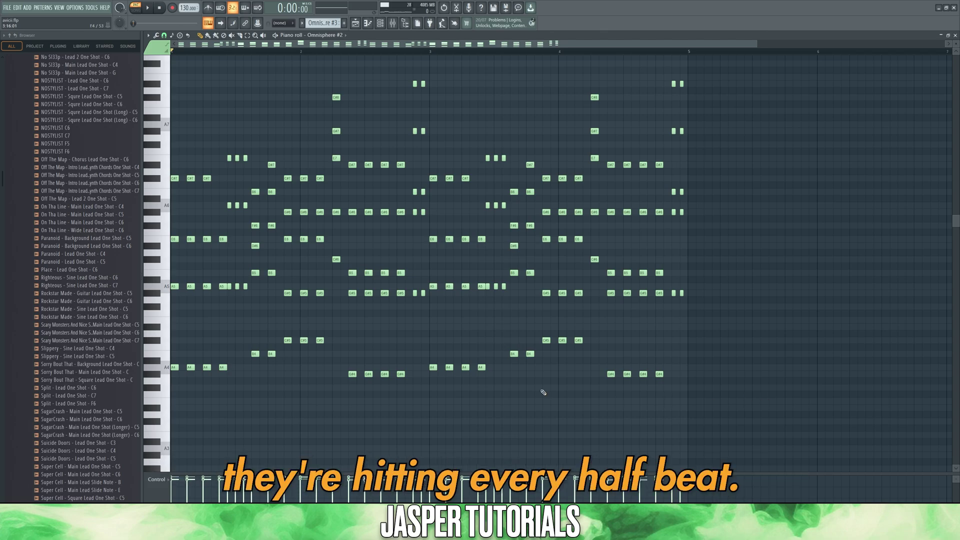
drag(256, 309, 227, 154)
drag(214, 384, 170, 147)
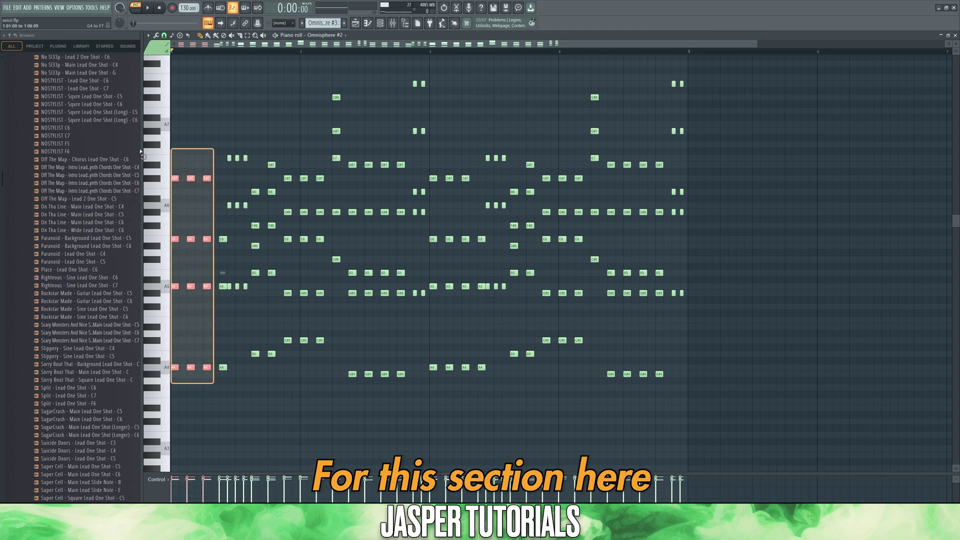
drag(250, 295, 235, 157)
Shift the selected stabs down an octave and back up, deselect, and play the chords
key(ctrl+Down)
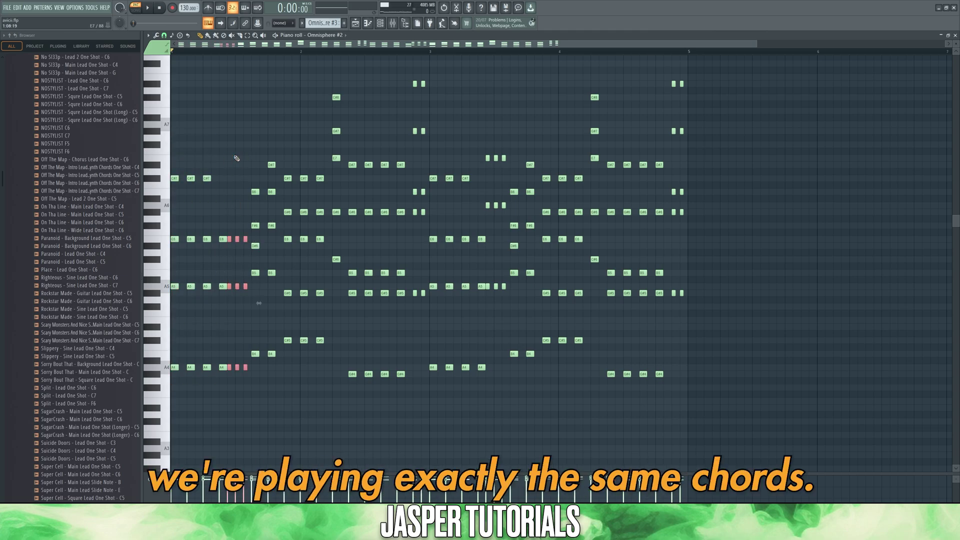
key(ctrl+Up)
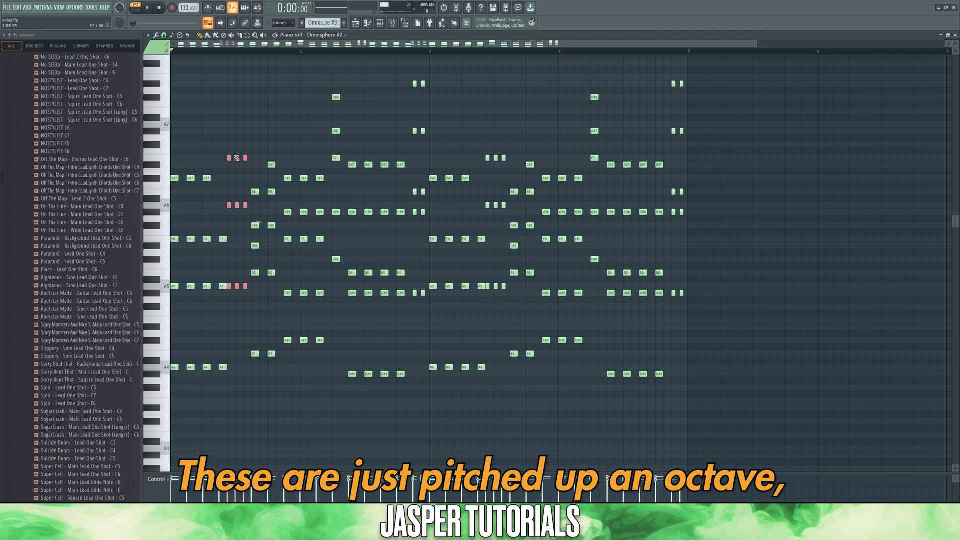
click(258, 124)
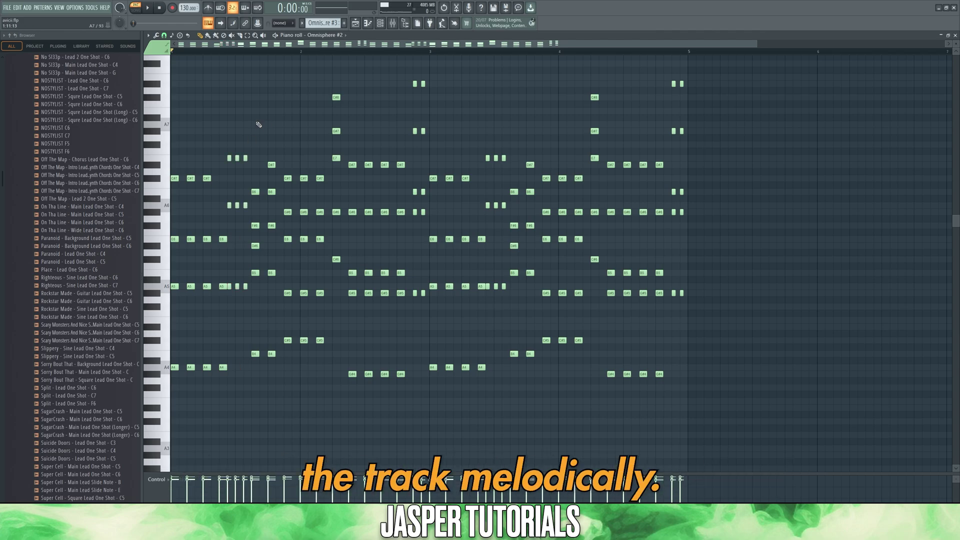
key(space)
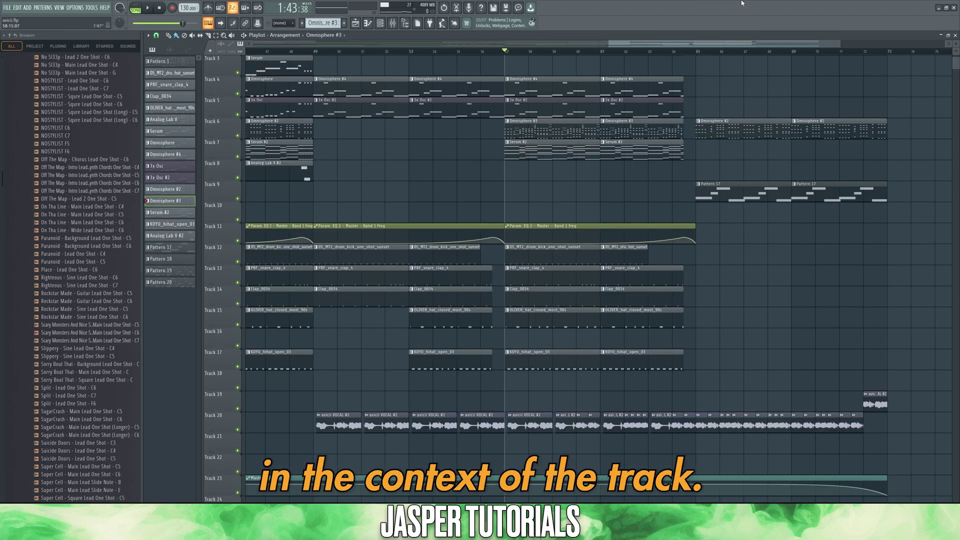
Play the arrangement in context and zoom out the playlist
key(space)
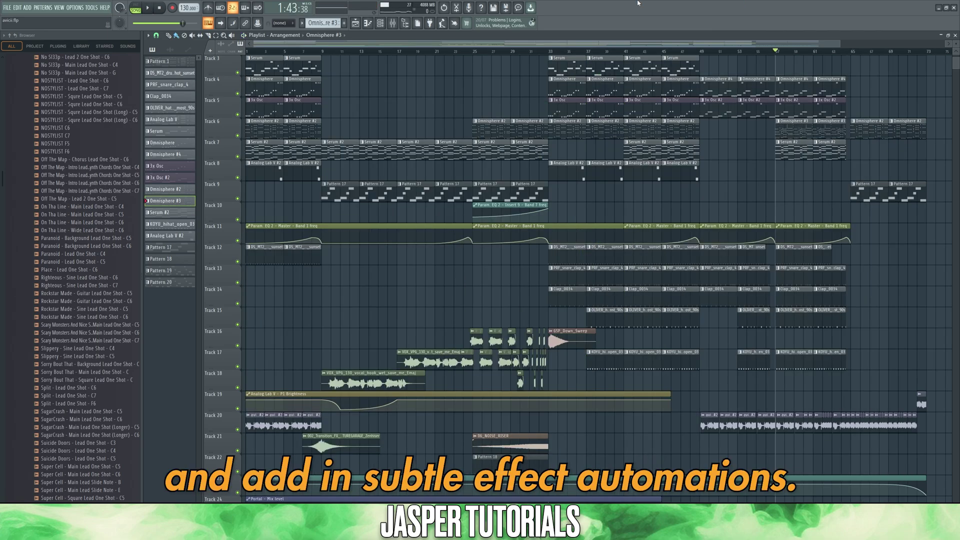
scroll(484, 74, down, 1)
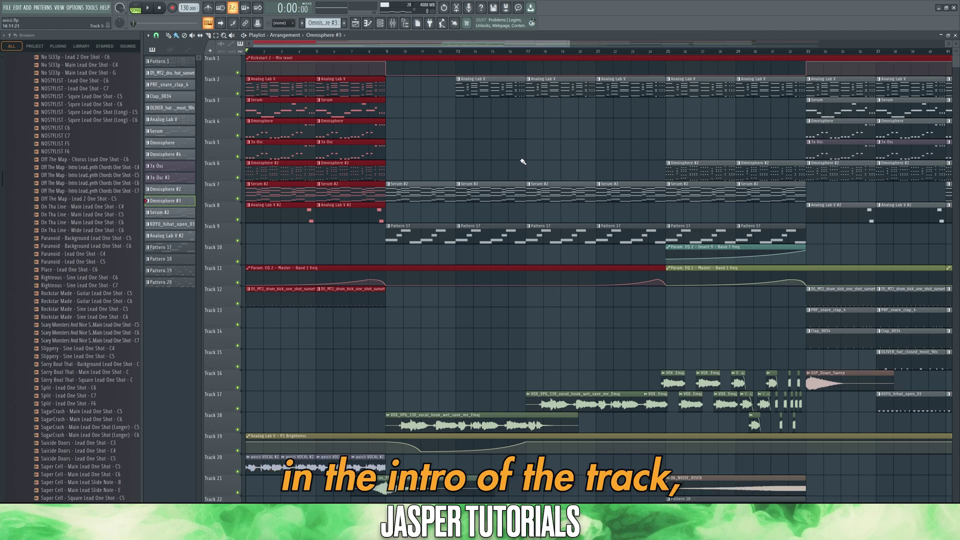
scroll(523, 162, down, 1)
drag(403, 305, 248, 268)
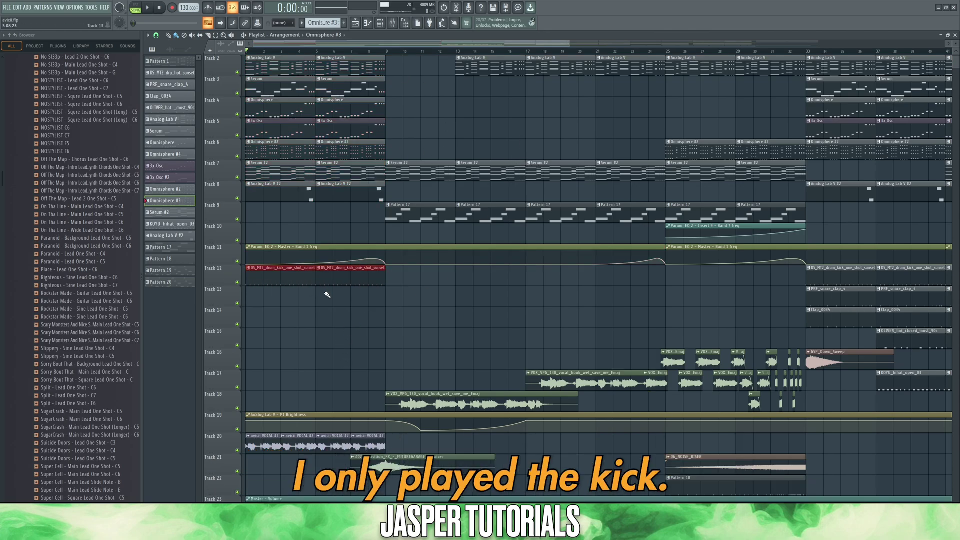
Select intro bars 1–9 and the Track 11 master EQ automation, deselect, and open the Mixer
drag(385, 51, 143, 50)
mouse_move(326, 223)
mouse_down()
mouse_move(392, 285)
mouse_move(397, 266)
mouse_up()
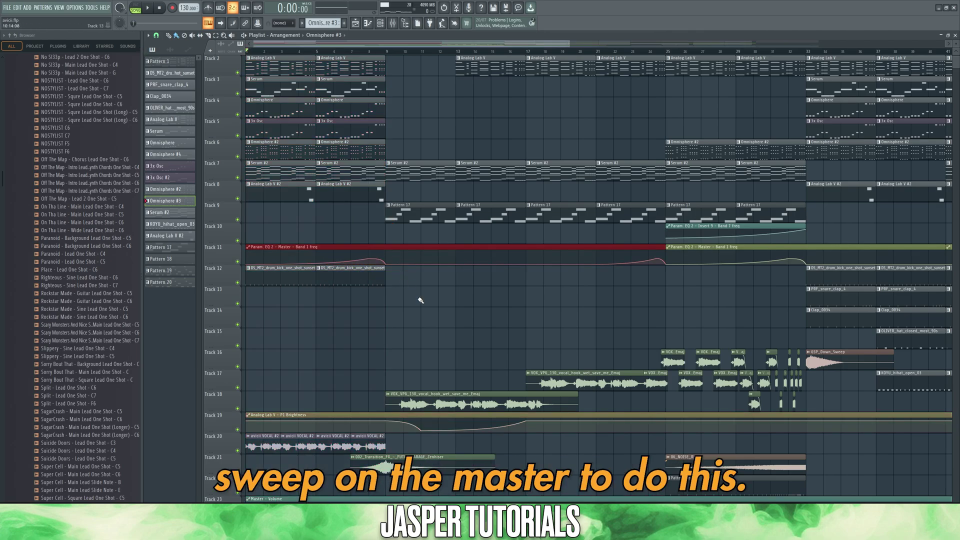
click(408, 73)
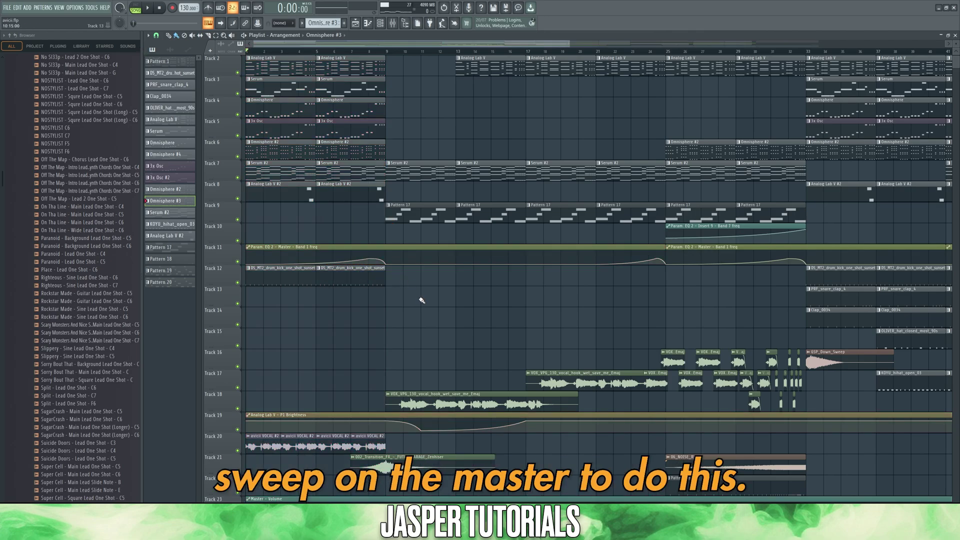
click(395, 25)
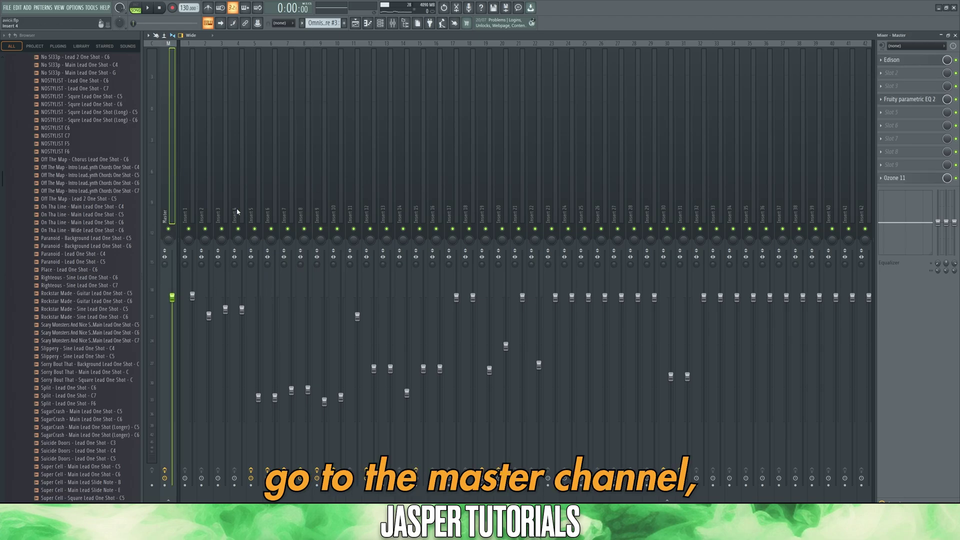
Load the 20Hz + 18kHz cut preset on the master Parametric EQ 2 and create a Band 1 frequency automation clip
click(910, 99)
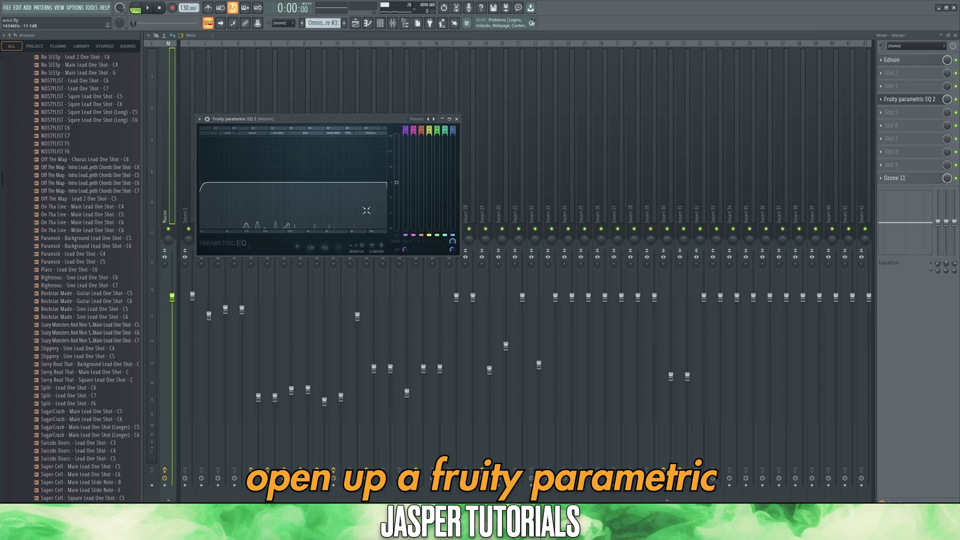
click(200, 119)
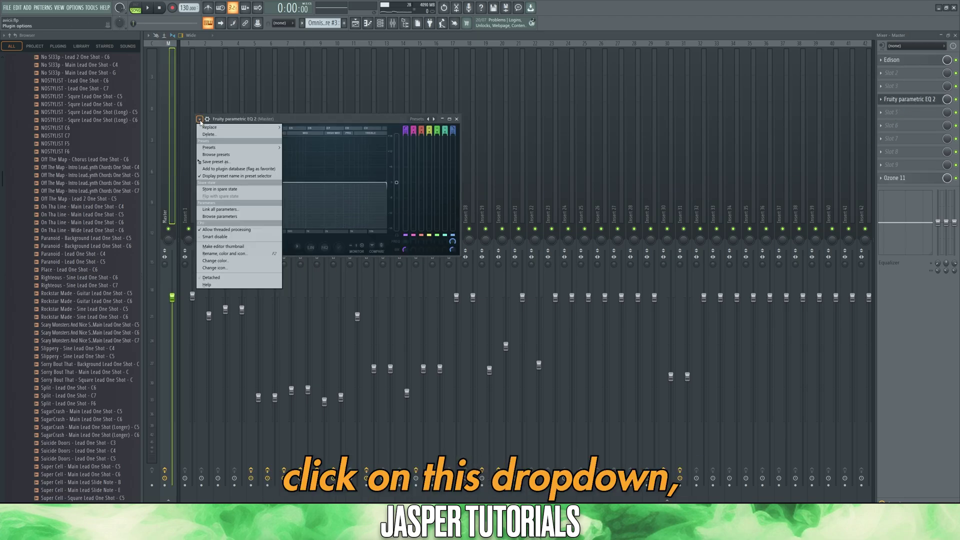
mouse_move(235, 148)
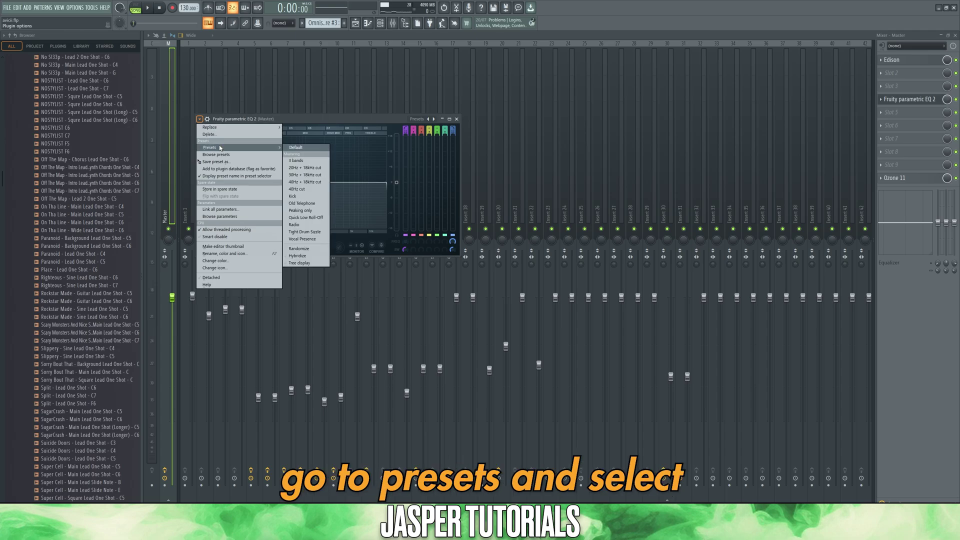
click(314, 169)
right_click(408, 245)
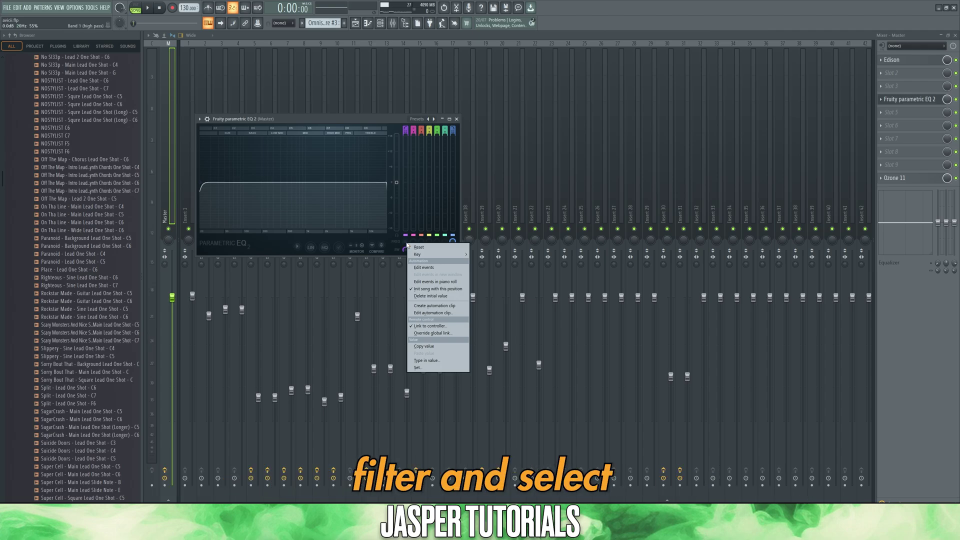
click(442, 305)
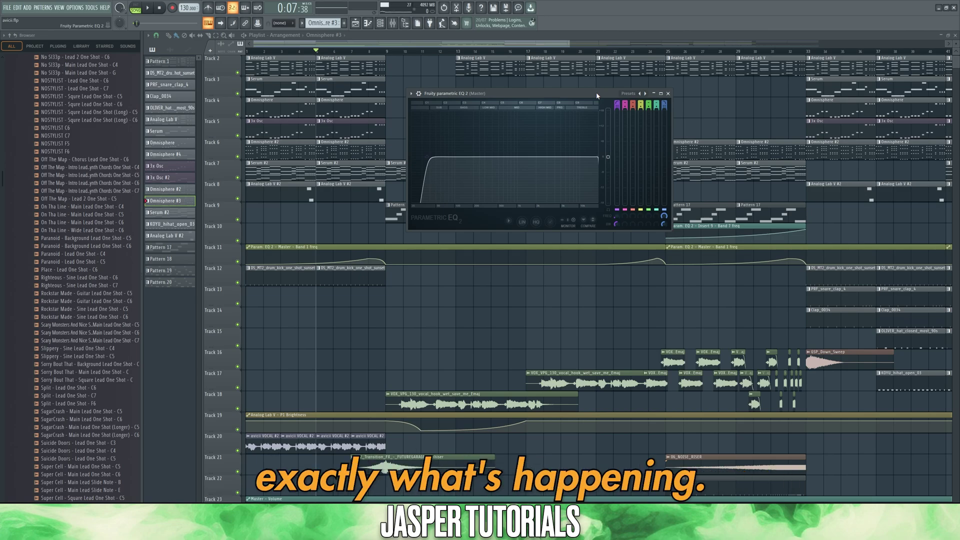
Play the song and highlight the Track 21 white-noise transition and Tracks 17–18 vocal clips
key(space)
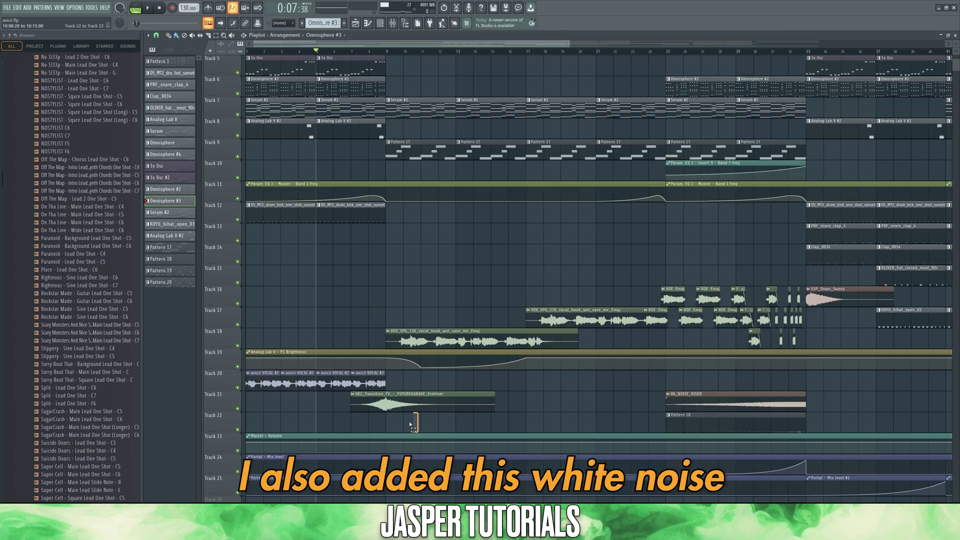
drag(411, 426, 380, 405)
click(403, 419)
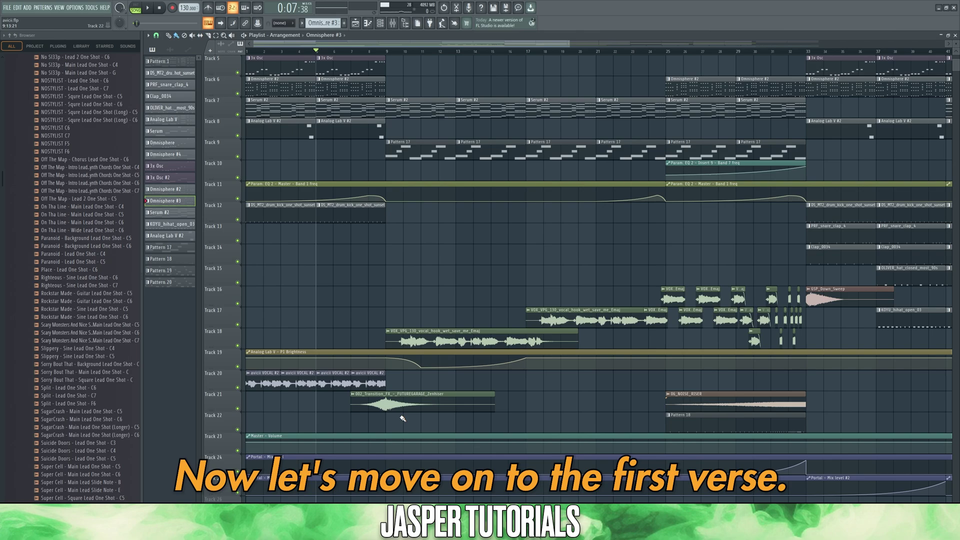
drag(429, 264, 551, 339)
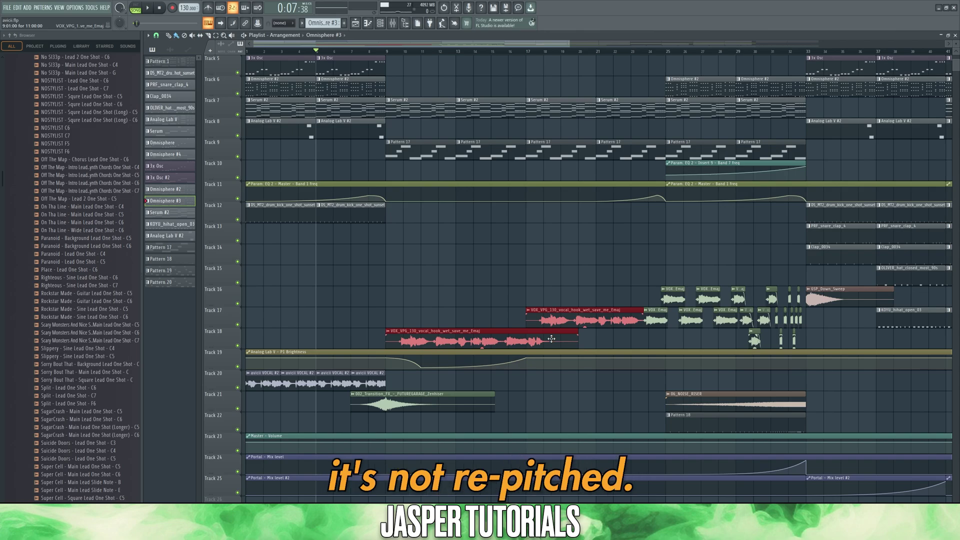
click(482, 319)
scroll(406, 146, up, 2)
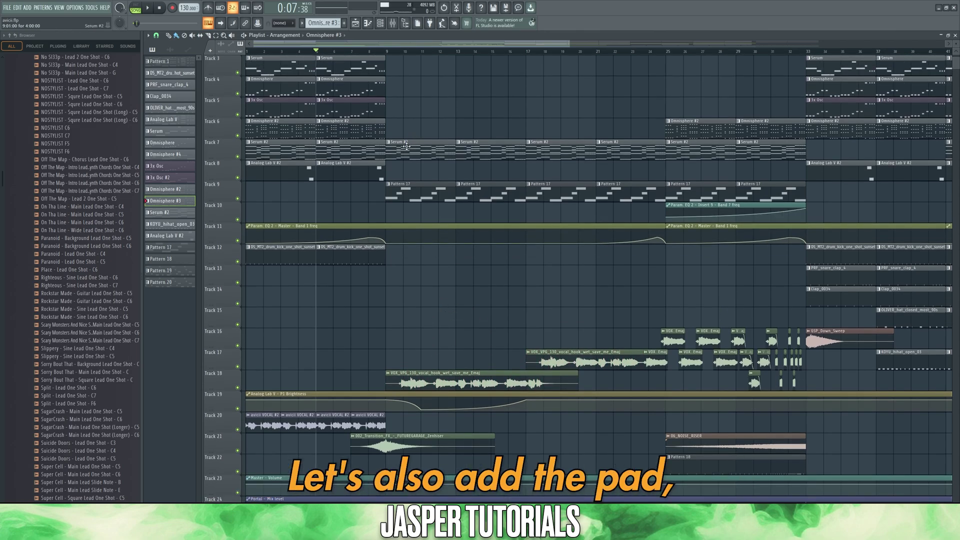
double_click(428, 193)
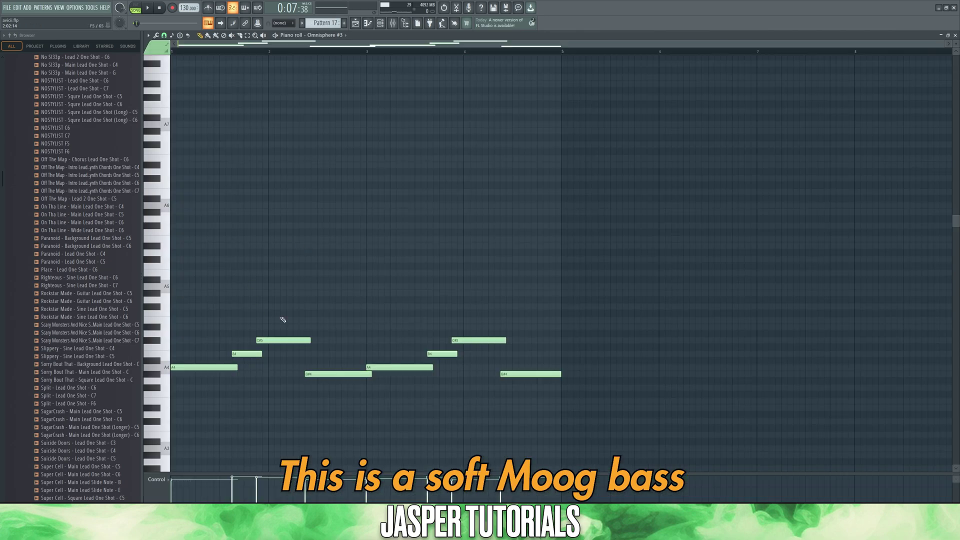
scroll(317, 292, down, 2)
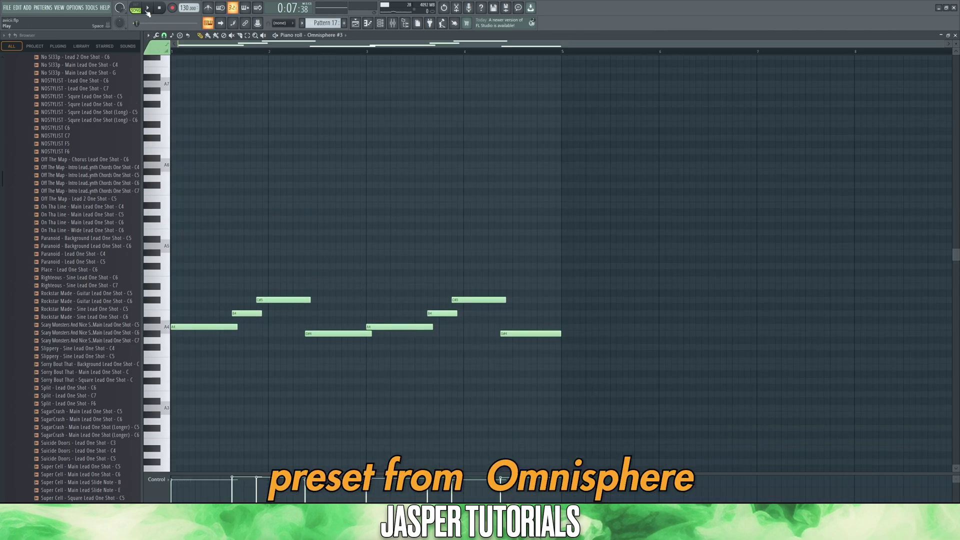
click(137, 7)
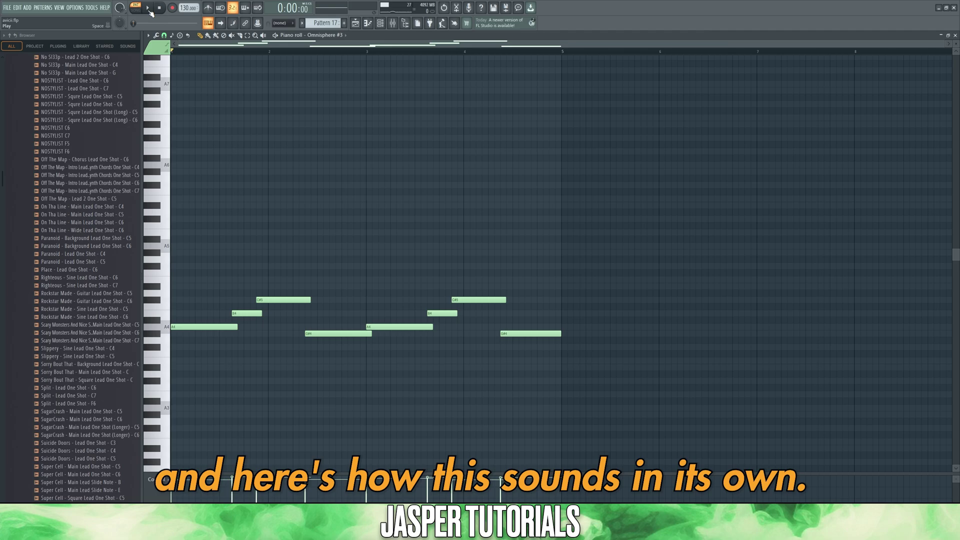
click(148, 8)
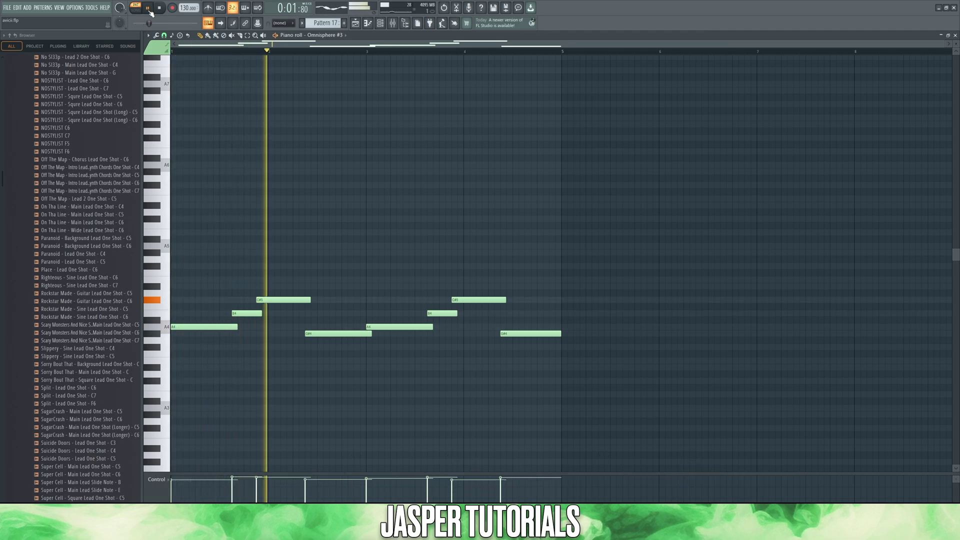
click(150, 11)
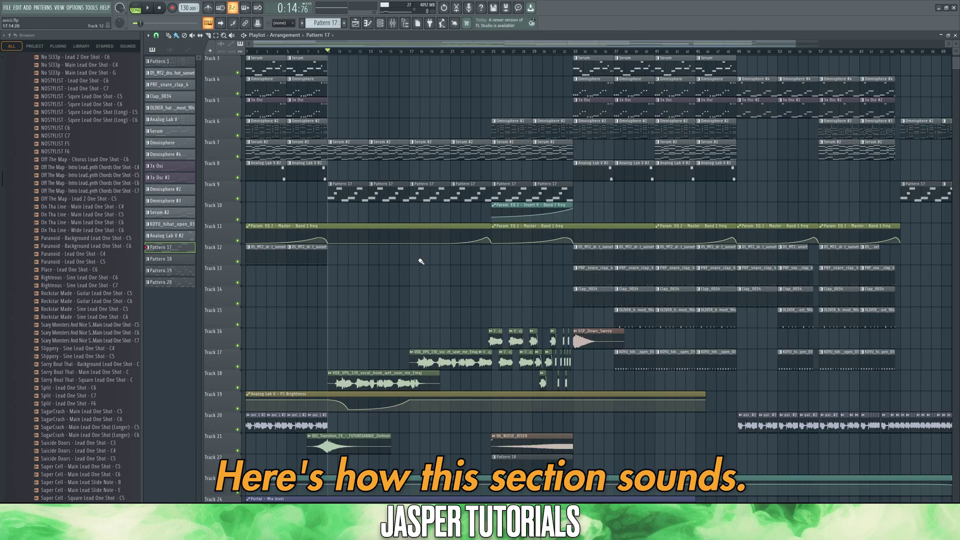
Play the section and highlight the Omnisphere #2 clips on Track 6 and the vocal chop clips
key(space)
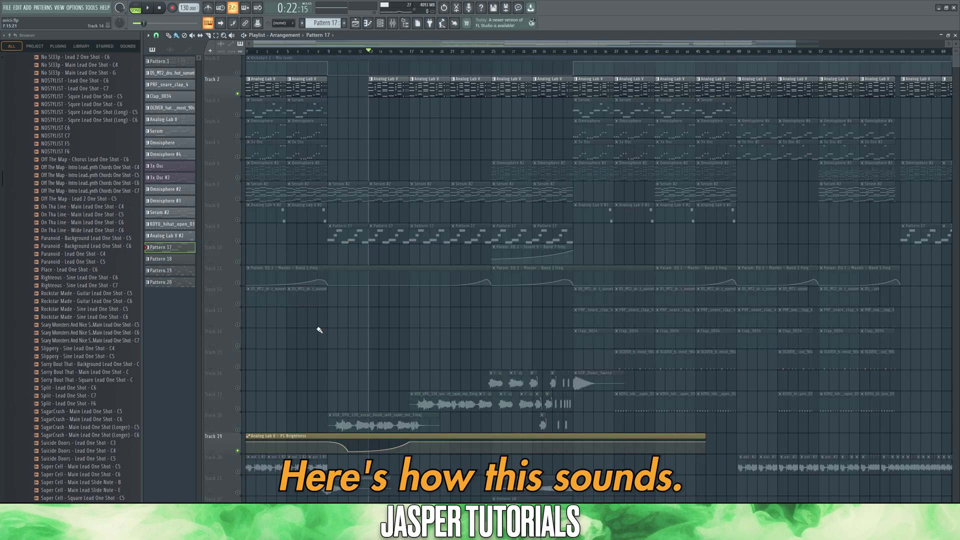
key(space)
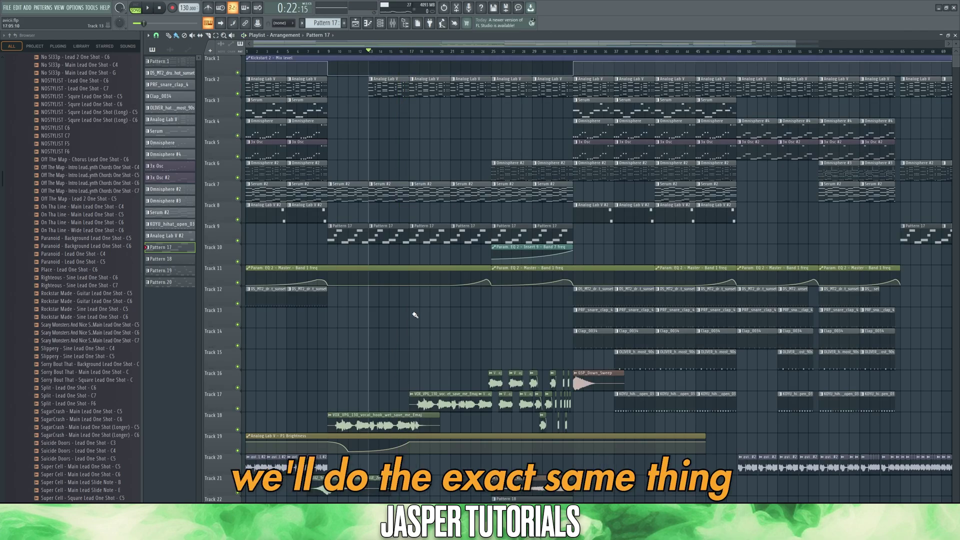
drag(497, 140, 555, 171)
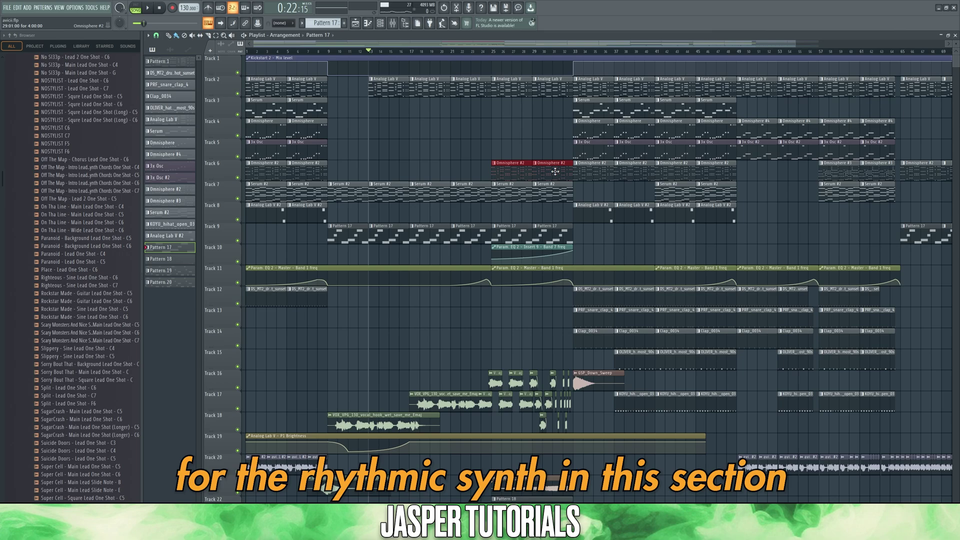
drag(504, 353, 543, 405)
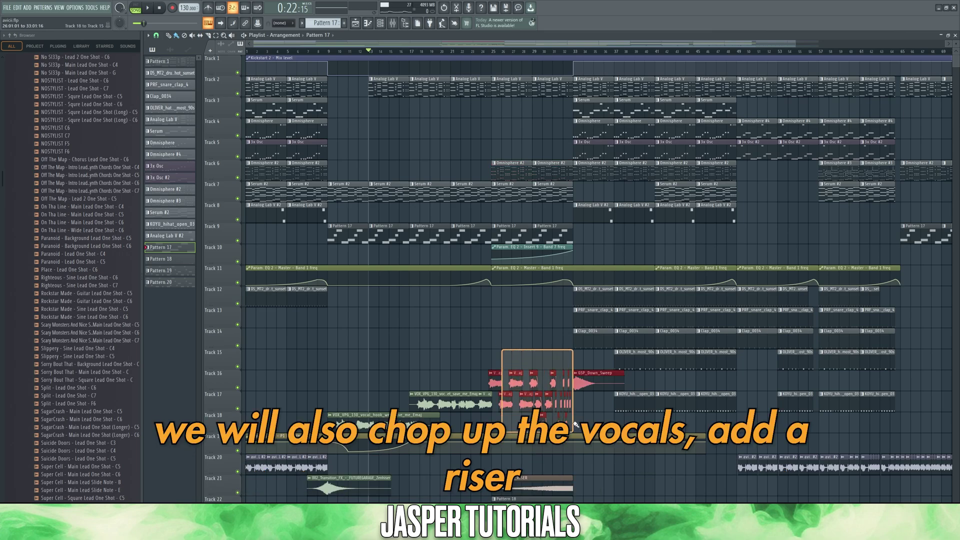
Open Pattern 18's Clap_0034 piano roll to show the accelerating clap roll notes
scroll(538, 395, up, 4)
mouse_move(366, 372)
mouse_down()
mouse_move(430, 407)
mouse_move(492, 409)
mouse_up()
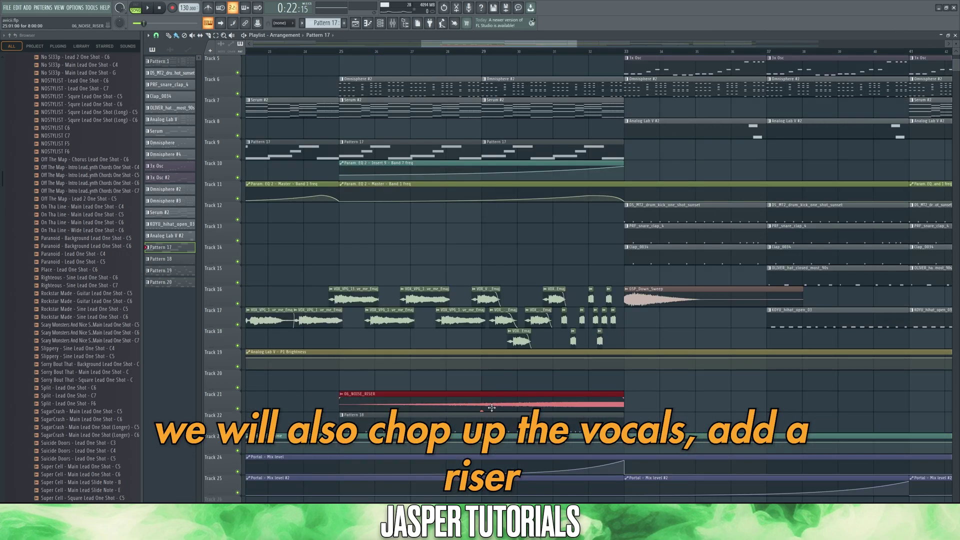
double_click(600, 420)
scroll(352, 369, down, 3)
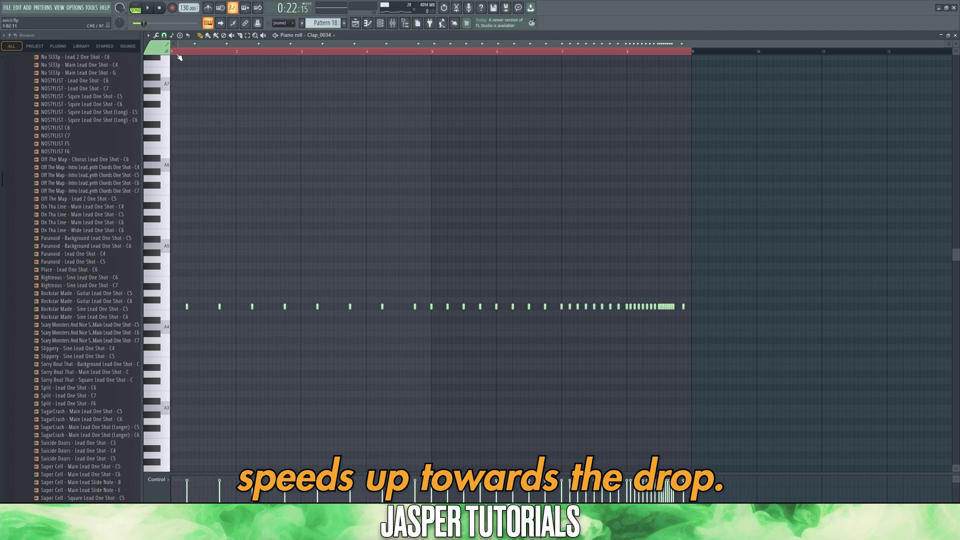
Play the clap roll from bar 5, then close the piano roll to return to the playlist
click(149, 8)
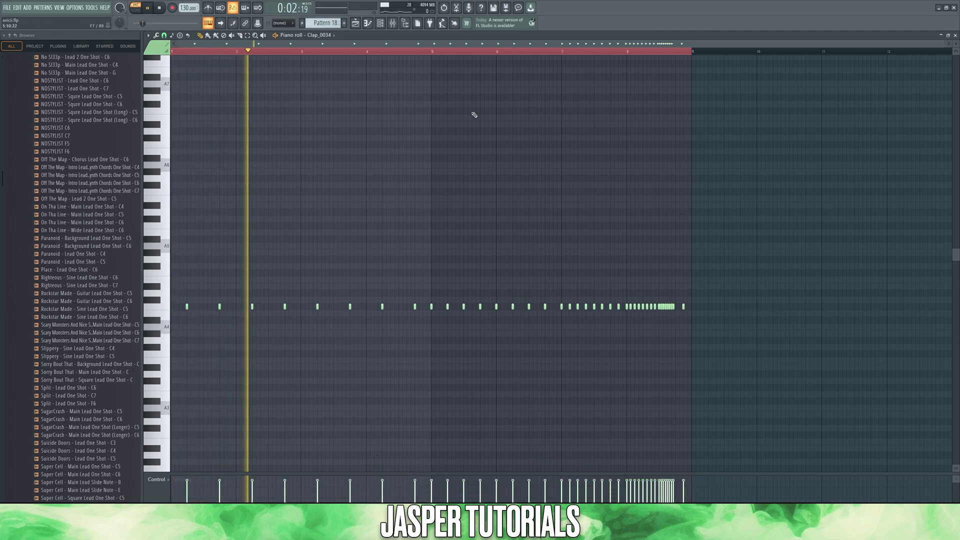
click(434, 52)
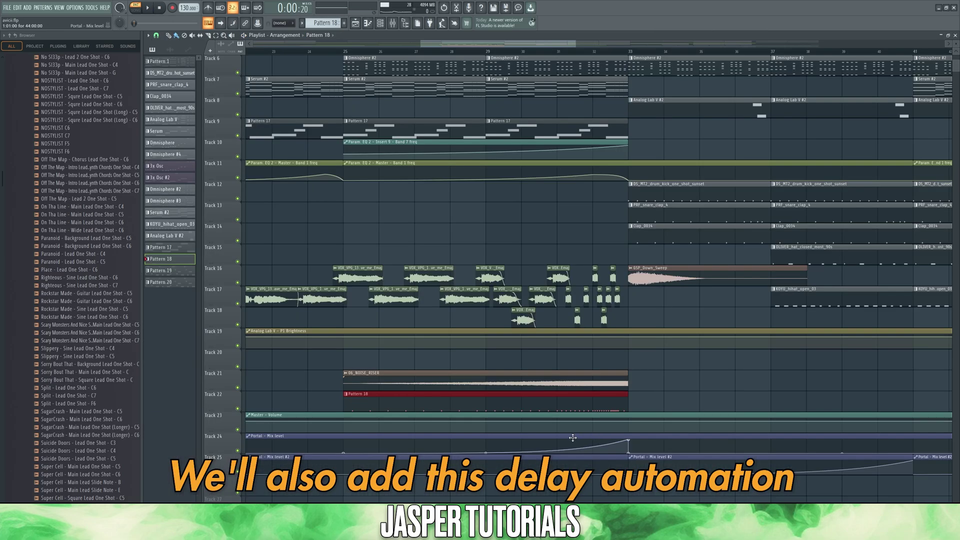
click(573, 437)
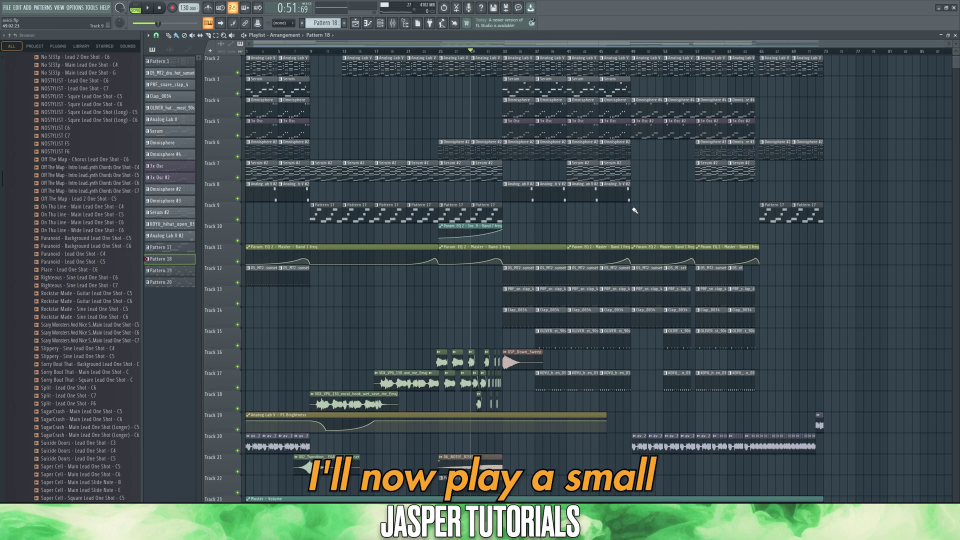
scroll(625, 212, up, 3)
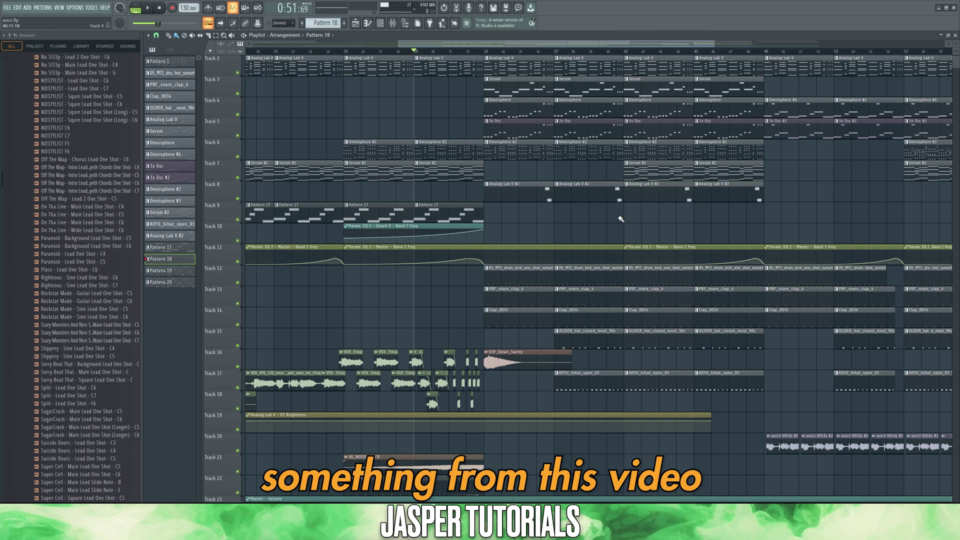
key(space)
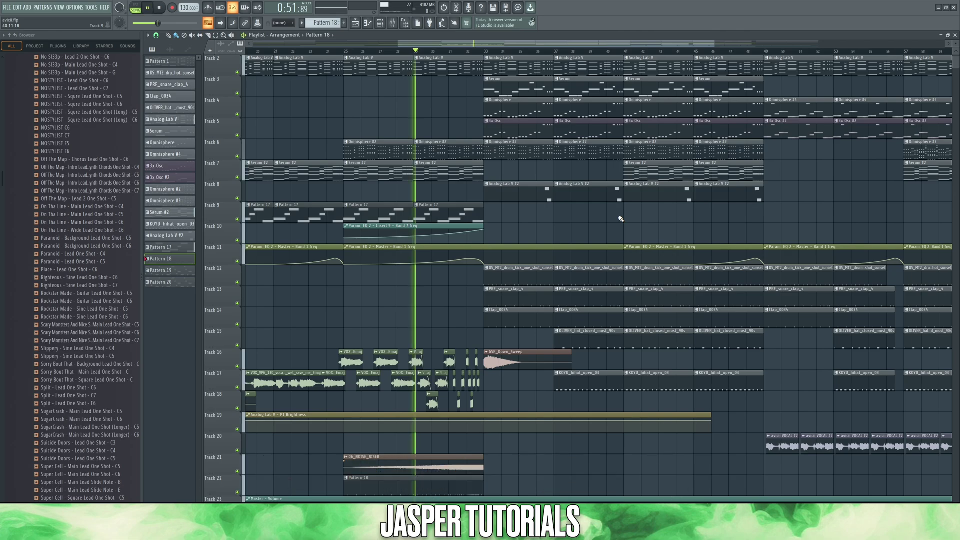